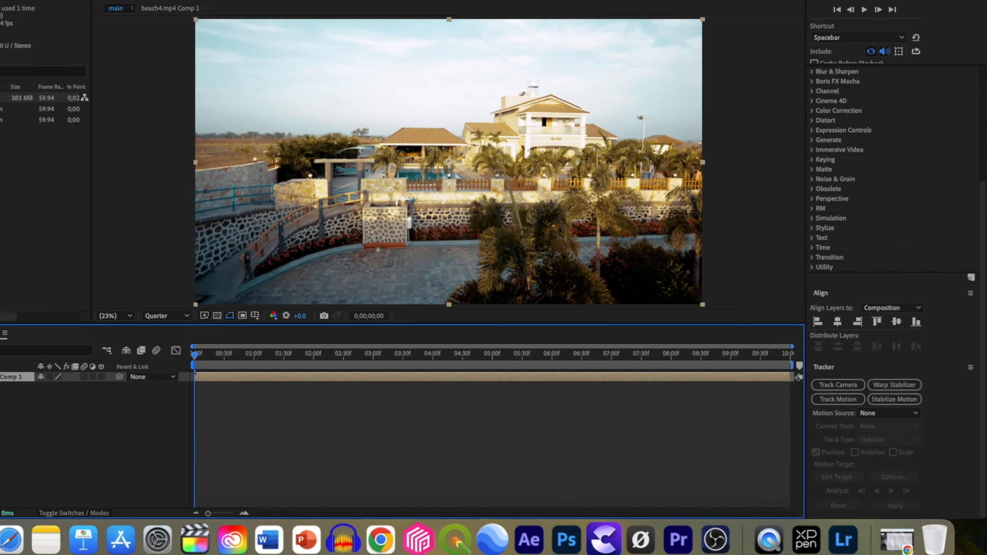
- Show the Tracker panel and run 3D camera tracking on the beach4.mp4 Comp 1 layer
{"action": "left_click", "coordinate": [310, 5]}
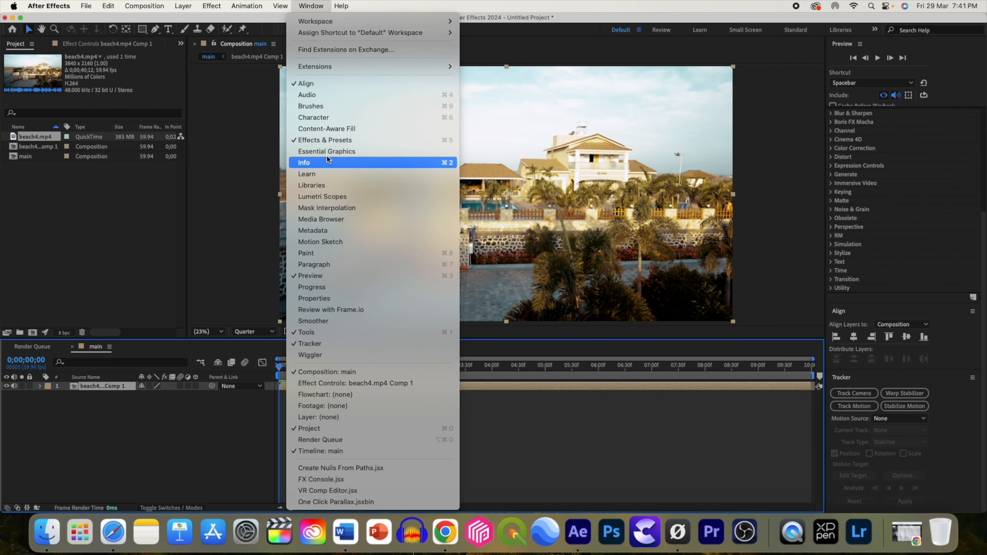
{"action": "left_click", "coordinate": [316, 344]}
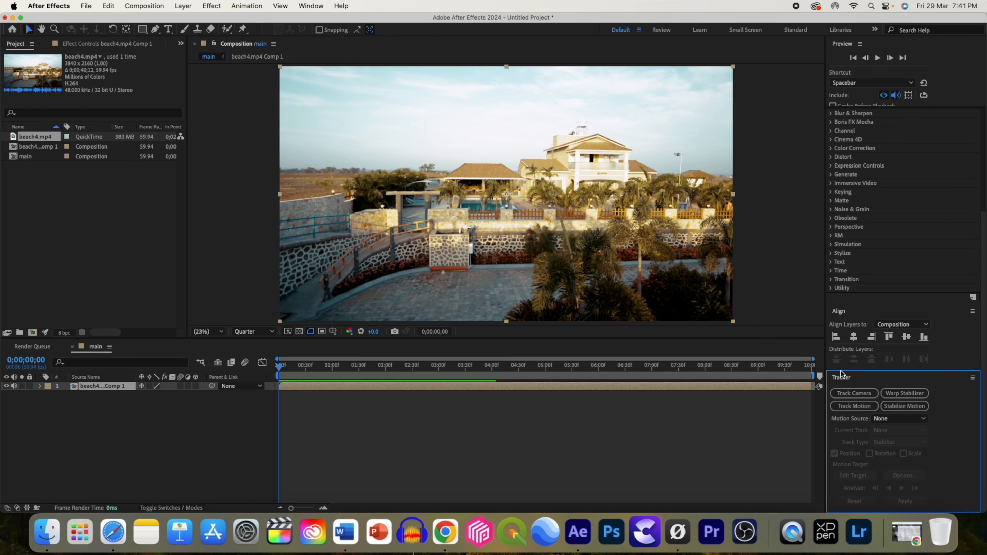
{"action": "left_click", "coordinate": [850, 395]}
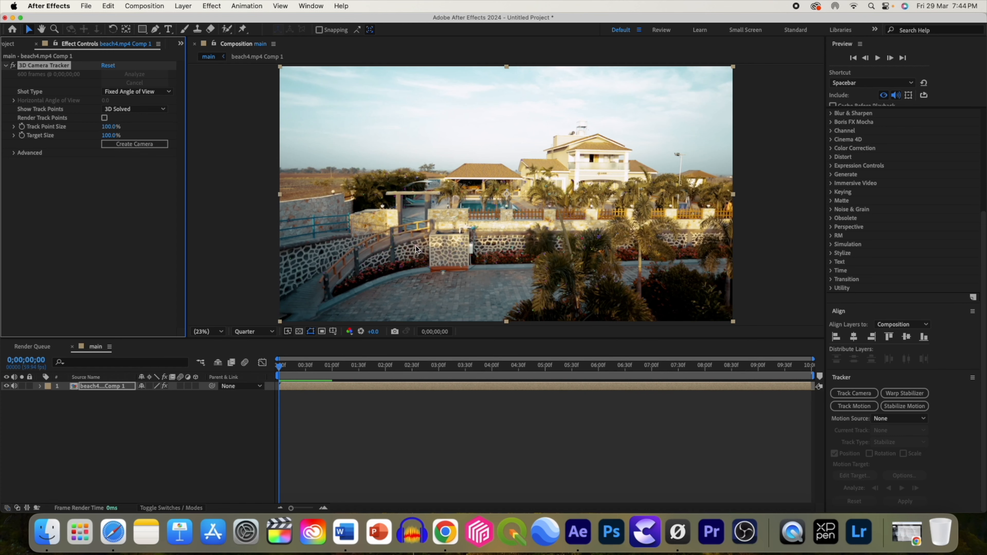
{"action": "left_click", "coordinate": [413, 243]}
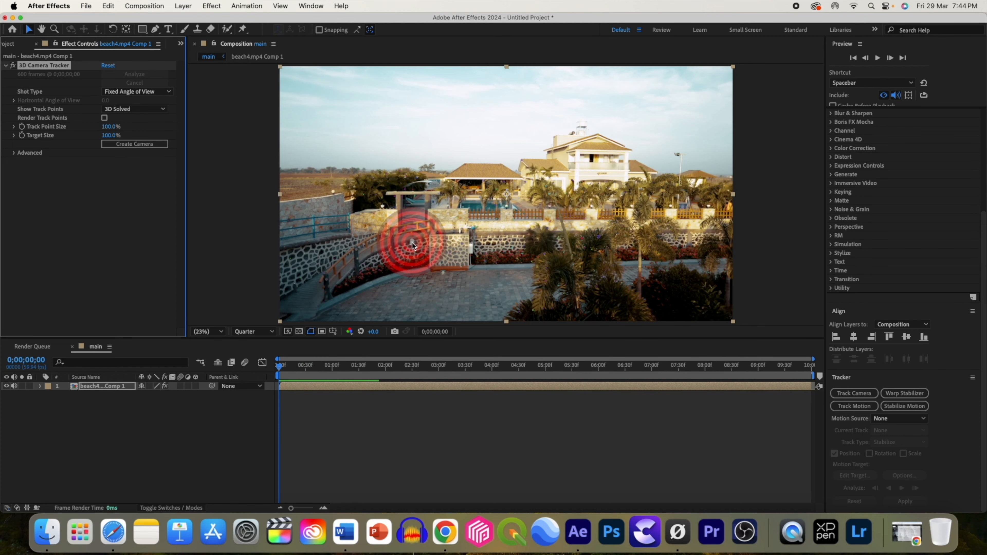
{"action": "left_click", "coordinate": [409, 232]}
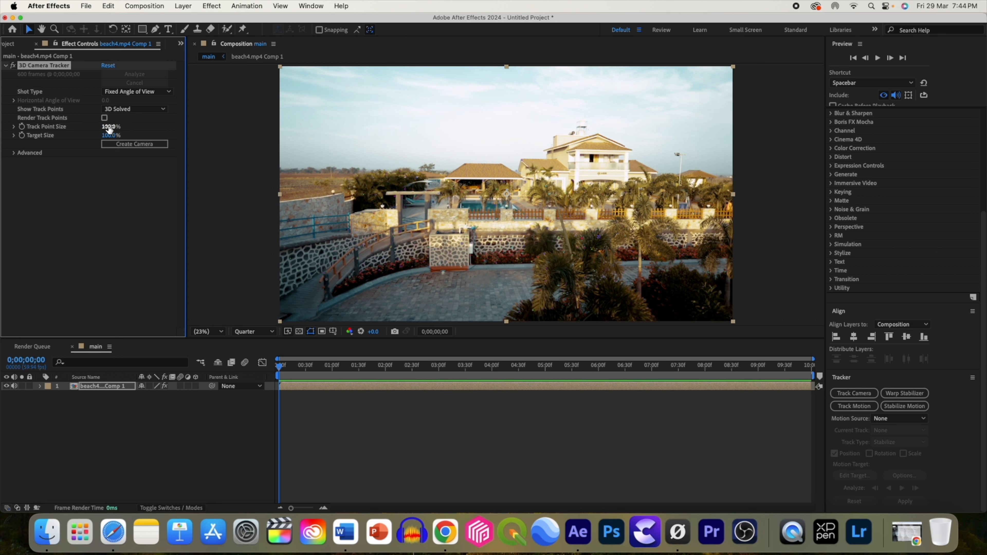
- Set the 3D Camera Tracker's track point size to 280%
{"action": "left_click_drag", "start_coordinate": [108, 126], "coordinate": [138, 134]}
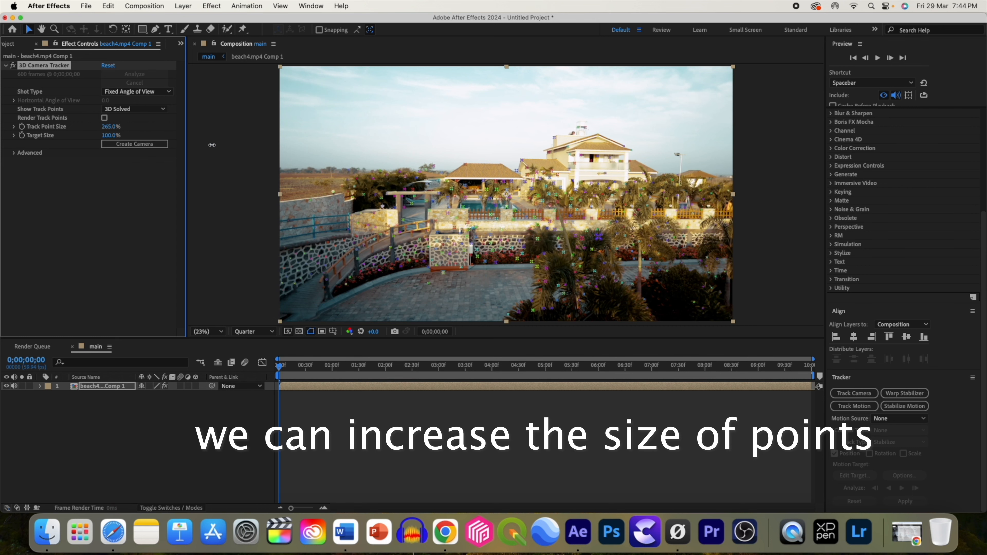
{"action": "left_click_drag", "start_coordinate": [225, 148], "coordinate": [225, 147]}
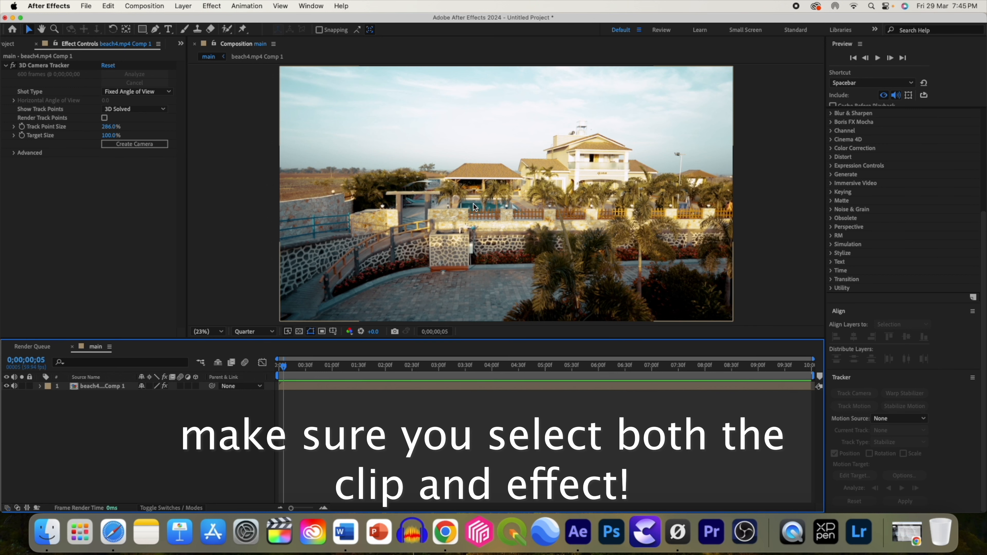
{"action": "left_click", "coordinate": [98, 387]}
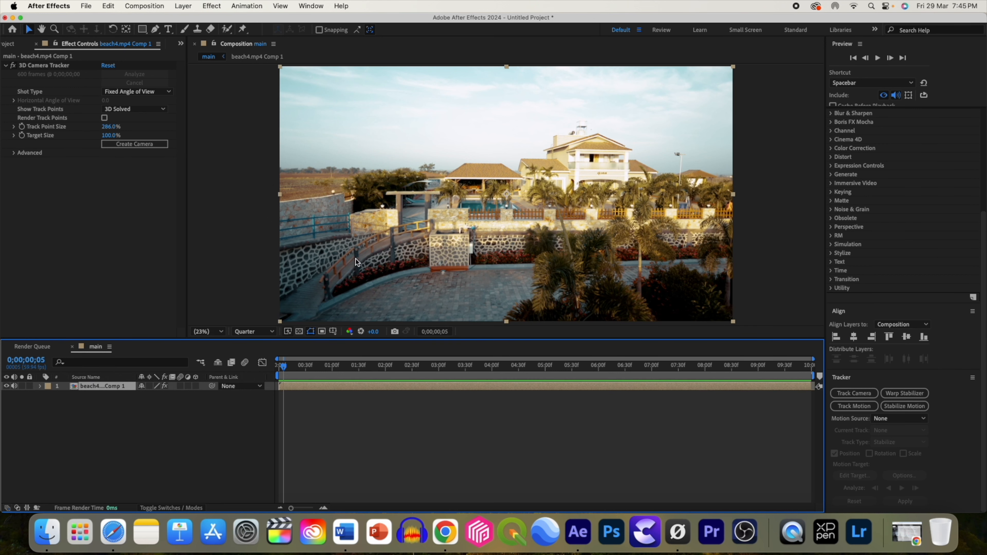
{"action": "left_click", "coordinate": [110, 127]}
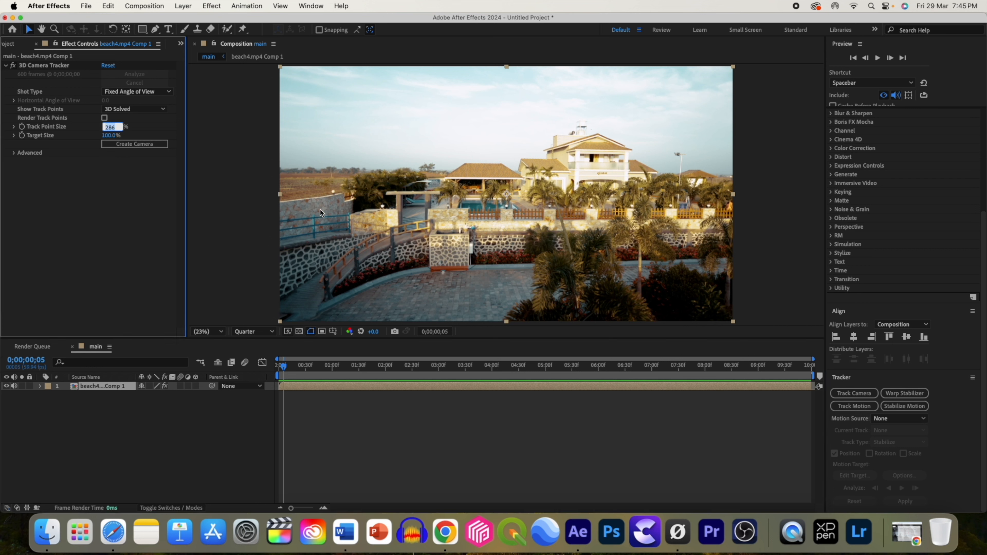
{"action": "type", "text": "280"}
{"action": "key", "text": "Return"}
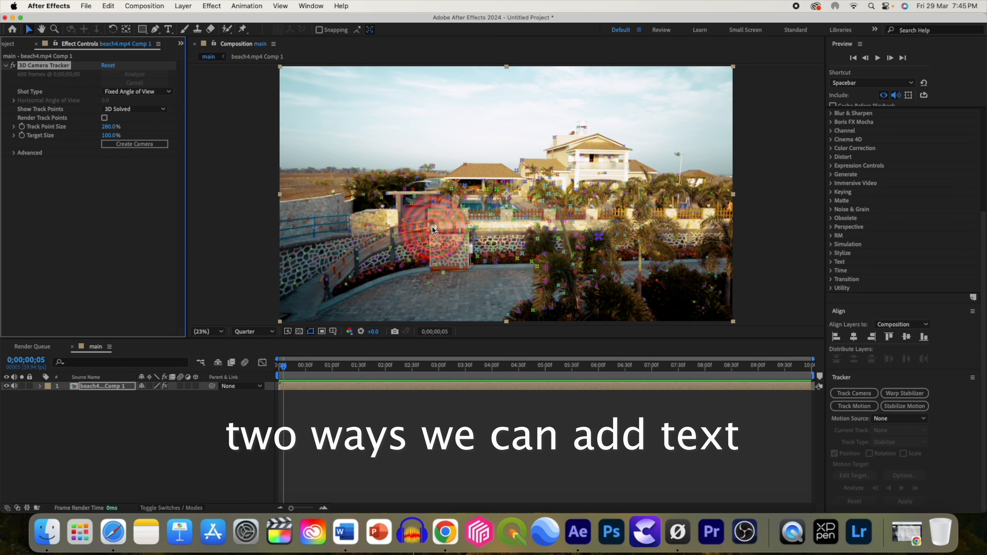
- Create a text layer and camera from the three track points above the stone gate pillar
{"action": "left_click", "coordinate": [431, 225]}
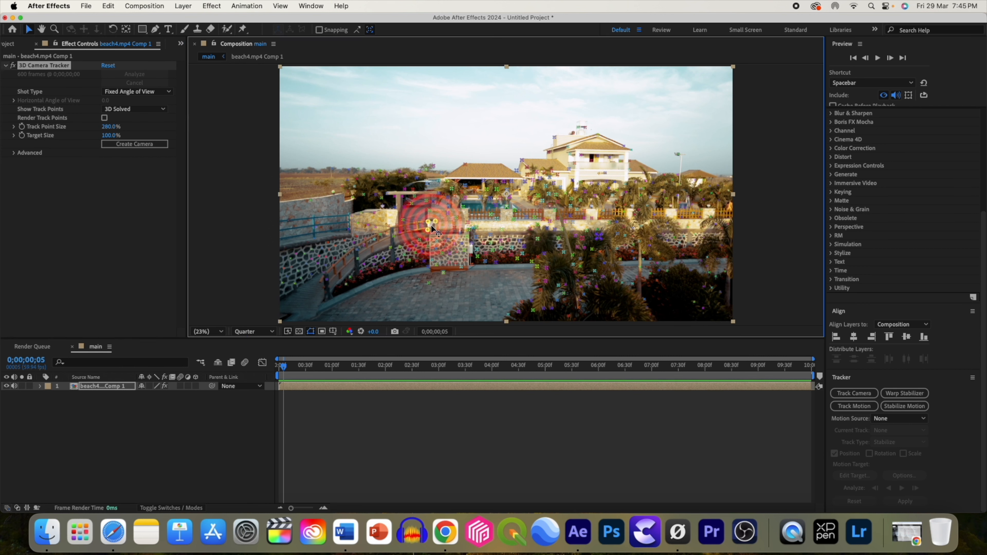
{"action": "right_click", "coordinate": [432, 229]}
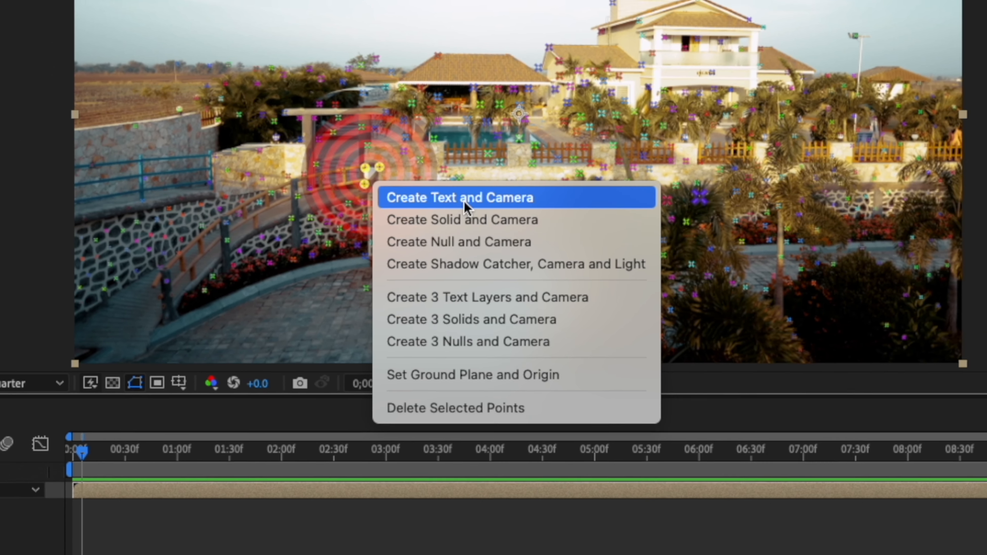
{"action": "left_click", "coordinate": [466, 200]}
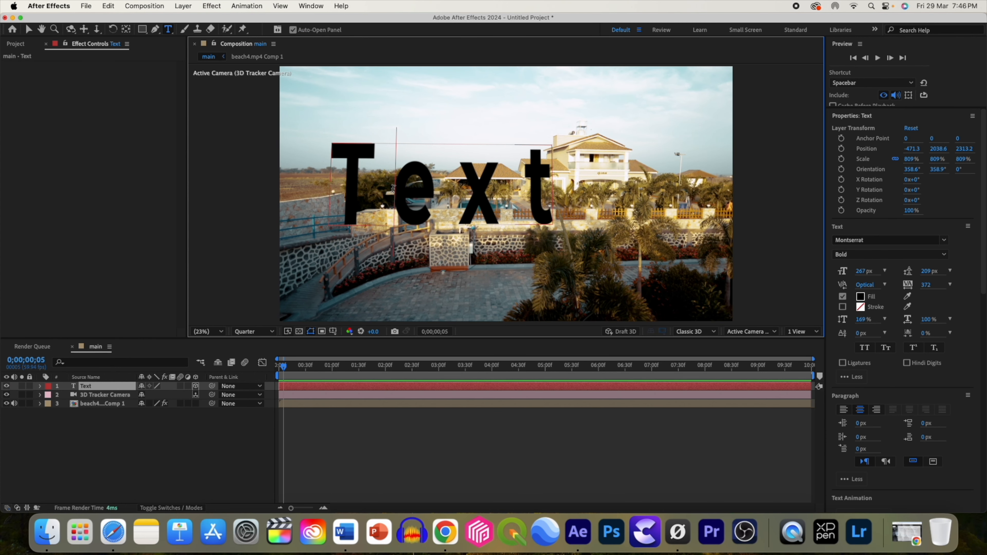
- Change the tracked text's fill colour to white (FFFFFF)
{"action": "key", "text": "super+a"}
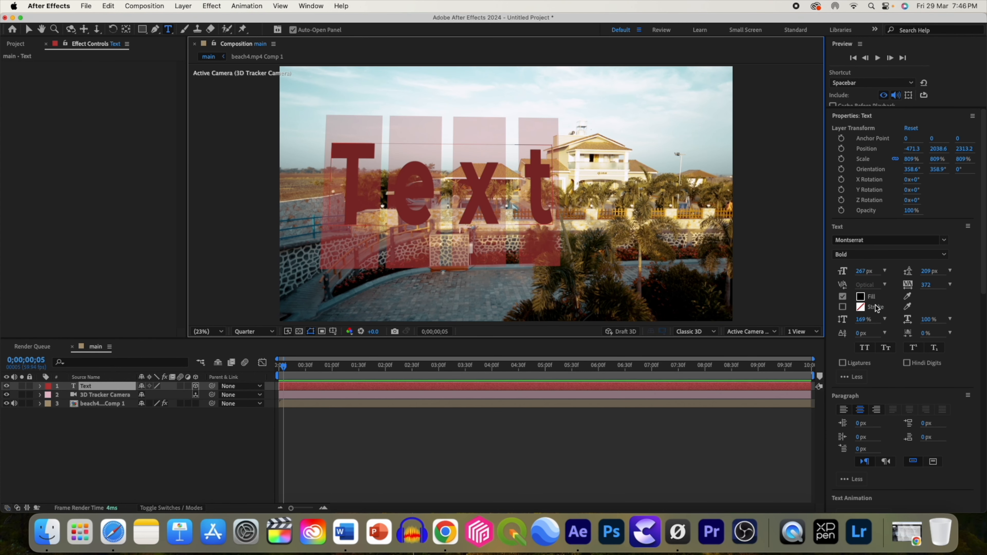
{"action": "left_click", "coordinate": [863, 298]}
{"action": "type", "text": "ffffff"}
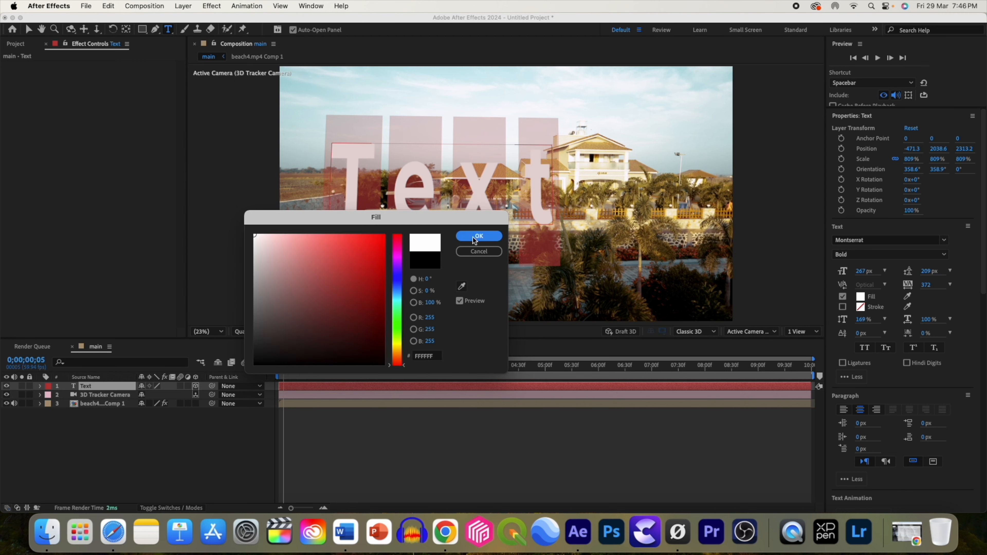
{"action": "left_click", "coordinate": [478, 237]}
{"action": "left_click", "coordinate": [226, 439]}
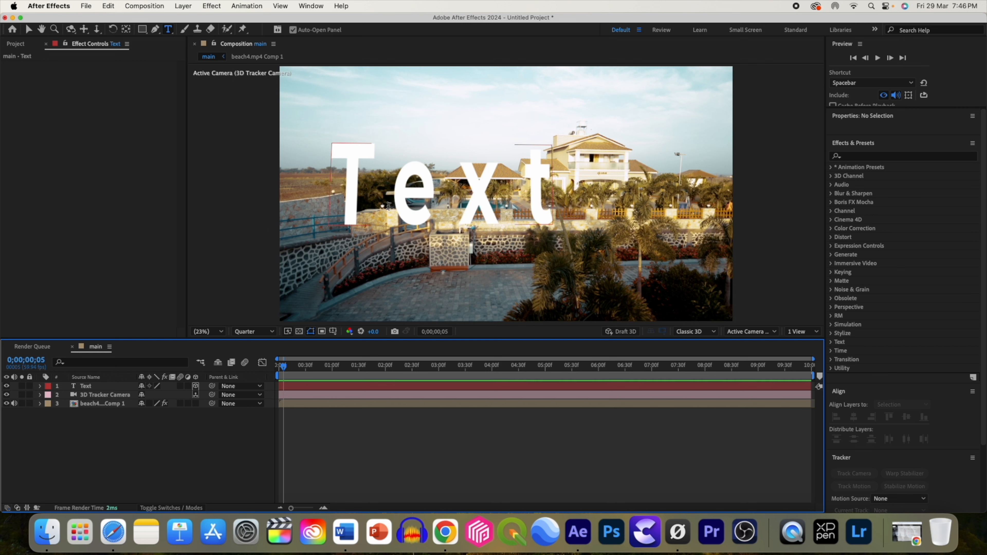
- Replace the tracked text with "3D CAMERA", reduce its font size to 126 px, and move it to the middle of the wall
{"action": "left_click", "coordinate": [393, 196]}
{"action": "double_click", "coordinate": [392, 194]}
{"action": "type", "text": "3D CAMERA"}
{"action": "key", "text": "super+a"}
{"action": "left_click_drag", "start_coordinate": [863, 270], "coordinate": [793, 278]}
{"action": "left_click", "coordinate": [29, 30]}
{"action": "left_click_drag", "start_coordinate": [422, 224], "coordinate": [494, 225]}
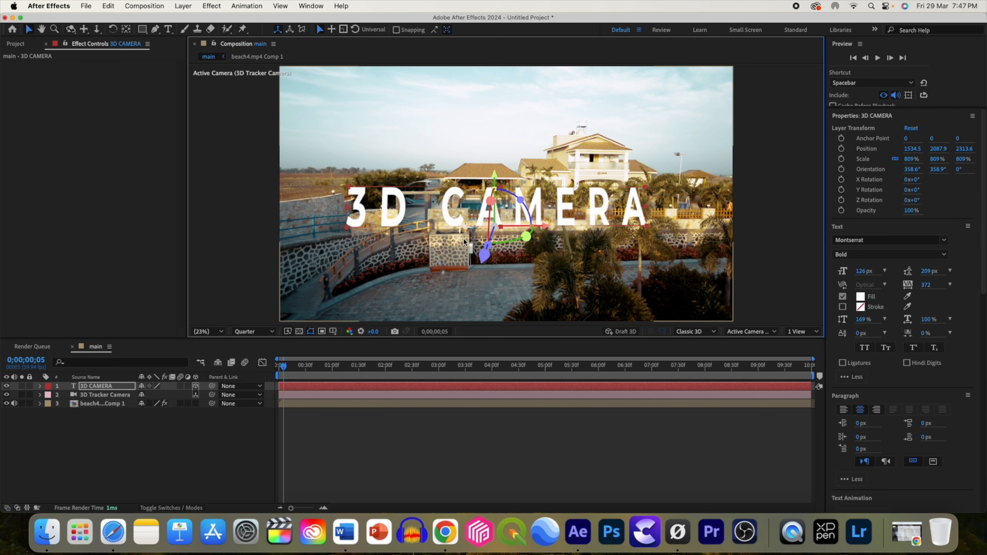
- Enlarge the 3D CAMERA text to 148 px and centre its anchor point
{"action": "left_click", "coordinate": [862, 270]}
{"action": "left_click_drag", "start_coordinate": [864, 272], "coordinate": [875, 272]}
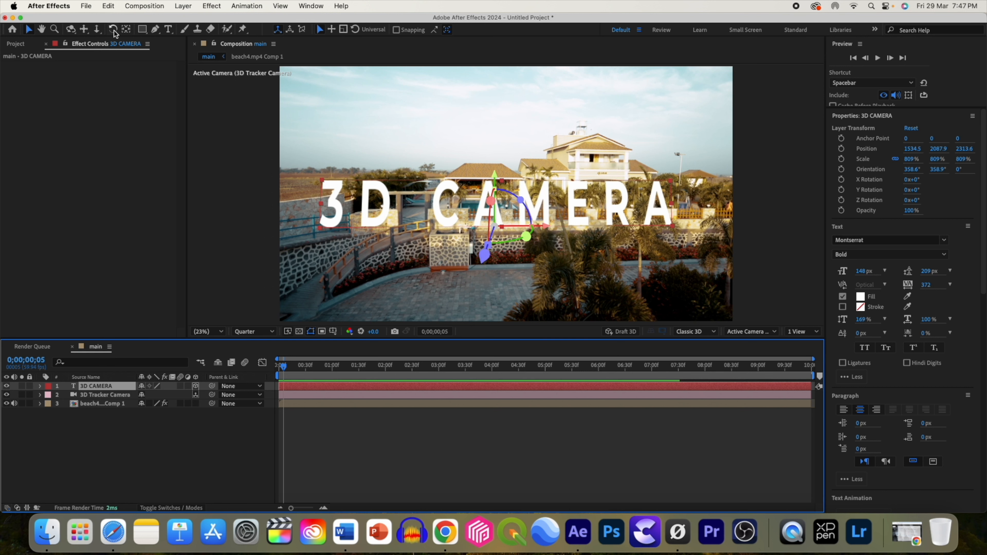
{"action": "double_click", "coordinate": [124, 32], "text": "super"}
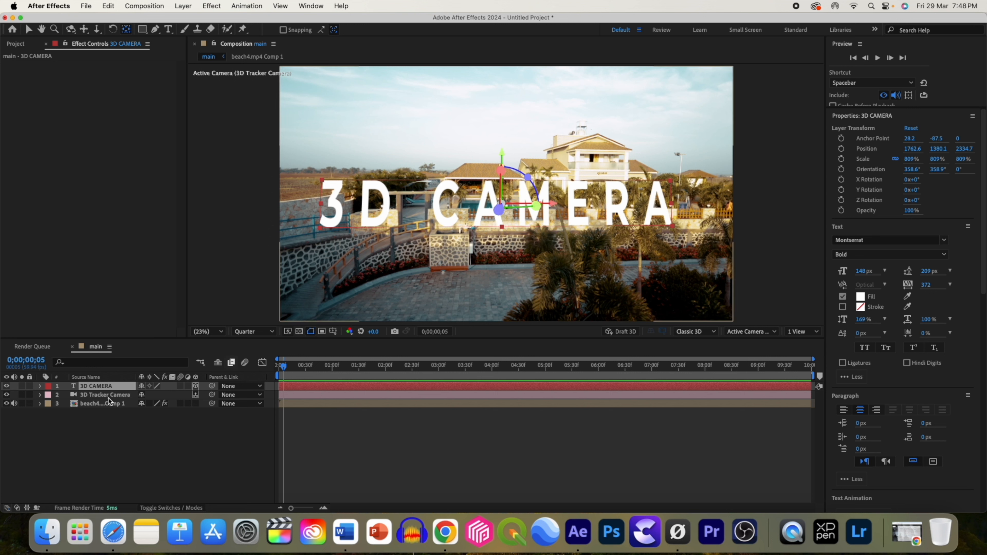
- Delete the 3D CAMERA text layer and the 3D Tracker Camera layer
{"action": "left_click", "coordinate": [91, 388]}
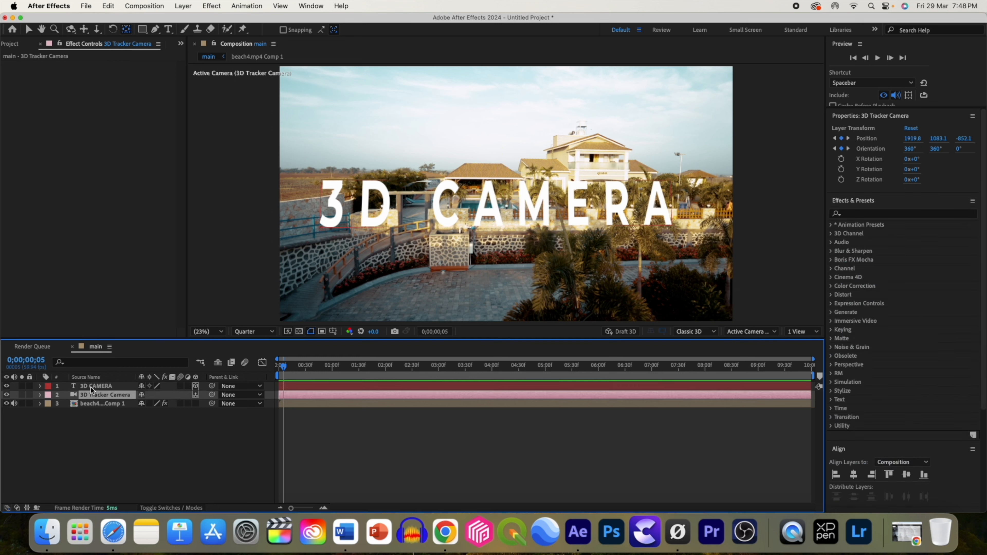
{"action": "left_click", "coordinate": [93, 393], "text": "shift"}
{"action": "key", "text": "Delete"}
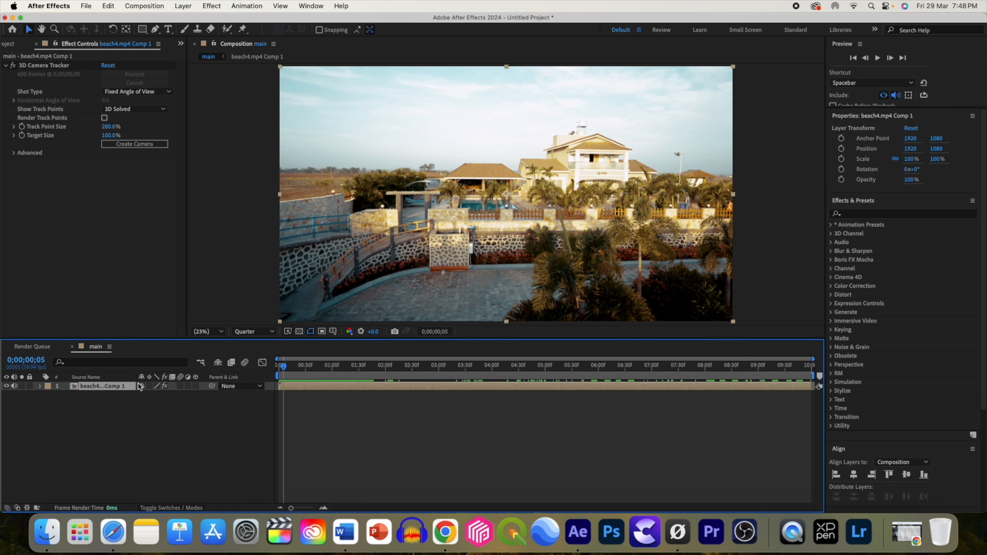
- Select the 3D Camera Tracker effect and create a solid and camera from the track points above the stone gate pillar
{"action": "left_click", "coordinate": [49, 66]}
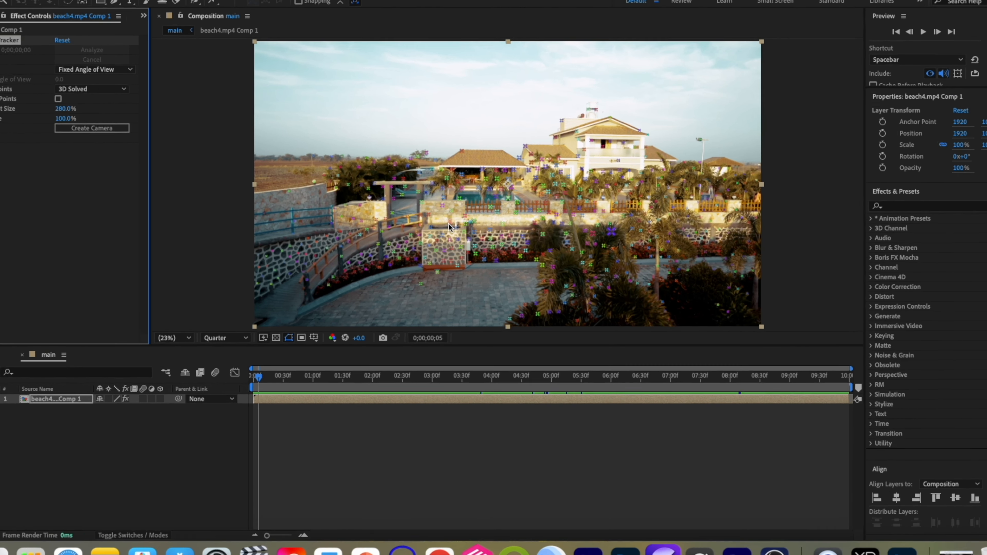
{"action": "left_click", "coordinate": [427, 222]}
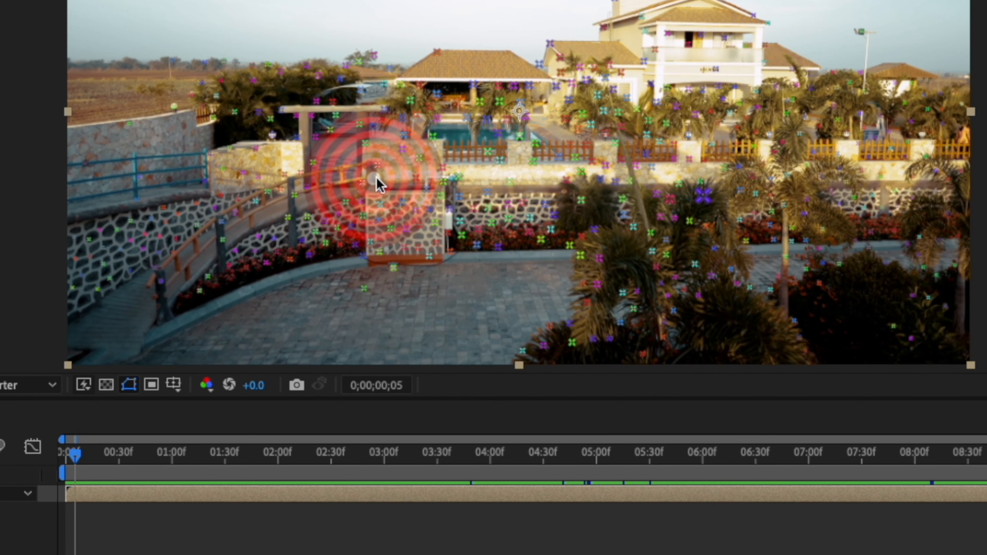
{"action": "right_click", "coordinate": [376, 178]}
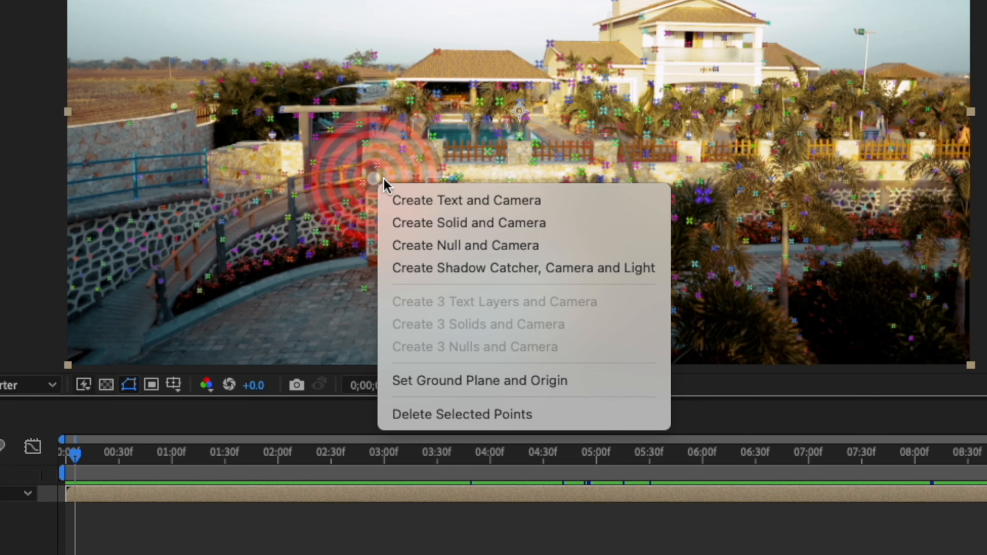
{"action": "left_click", "coordinate": [443, 224]}
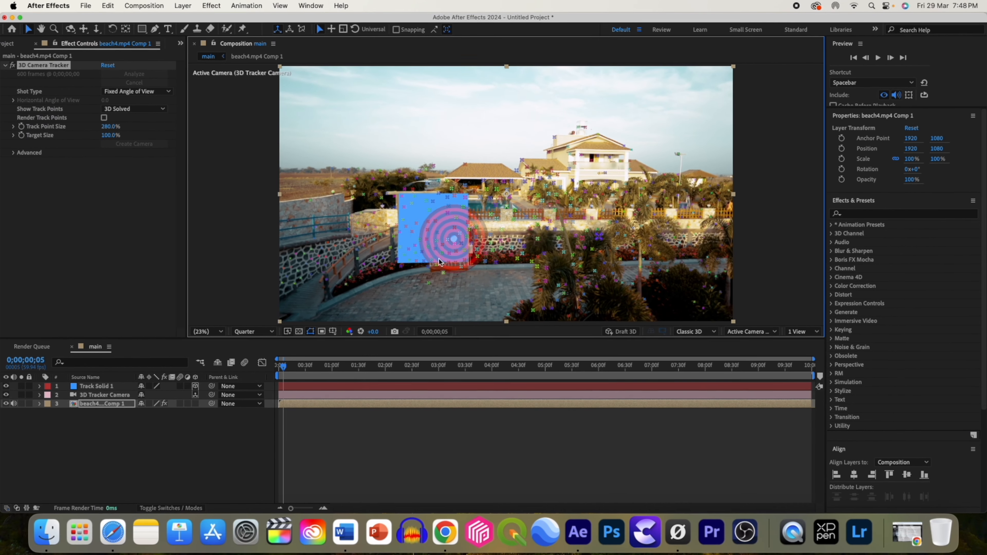
{"action": "left_click", "coordinate": [139, 430]}
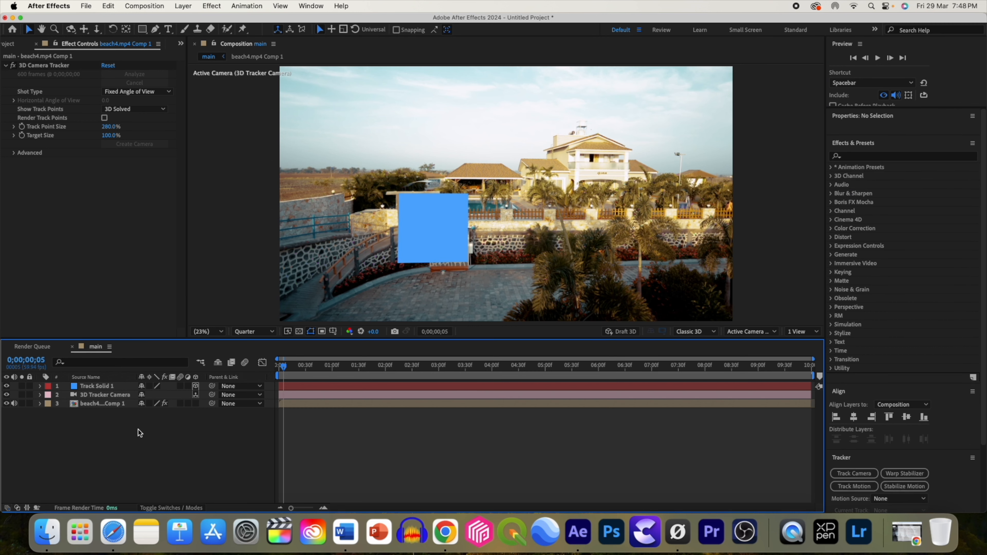
- Add a "3D CAMERA" text layer over the blue tracked solid
{"action": "left_click", "coordinate": [169, 29]}
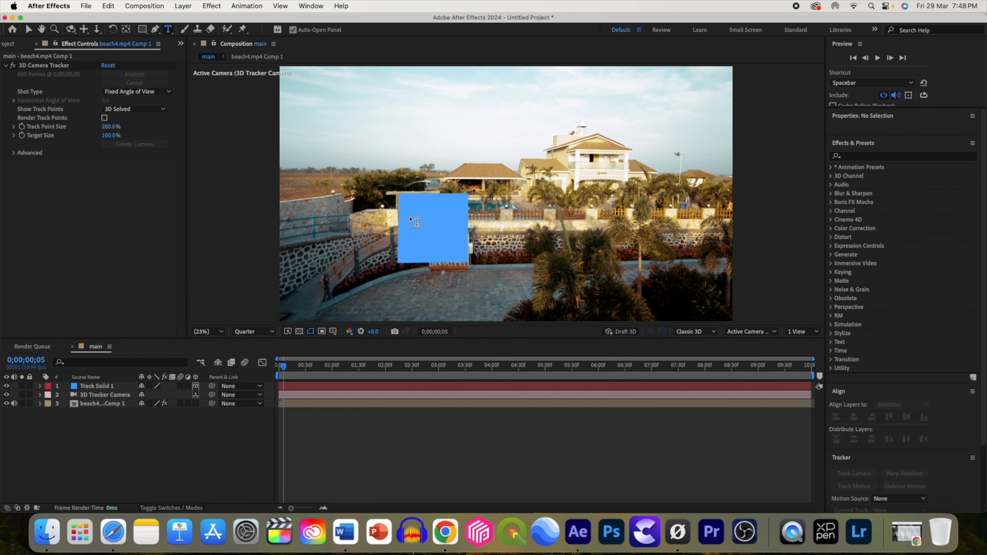
{"action": "left_click", "coordinate": [424, 216]}
{"action": "type", "text": "3D CAMERA"}
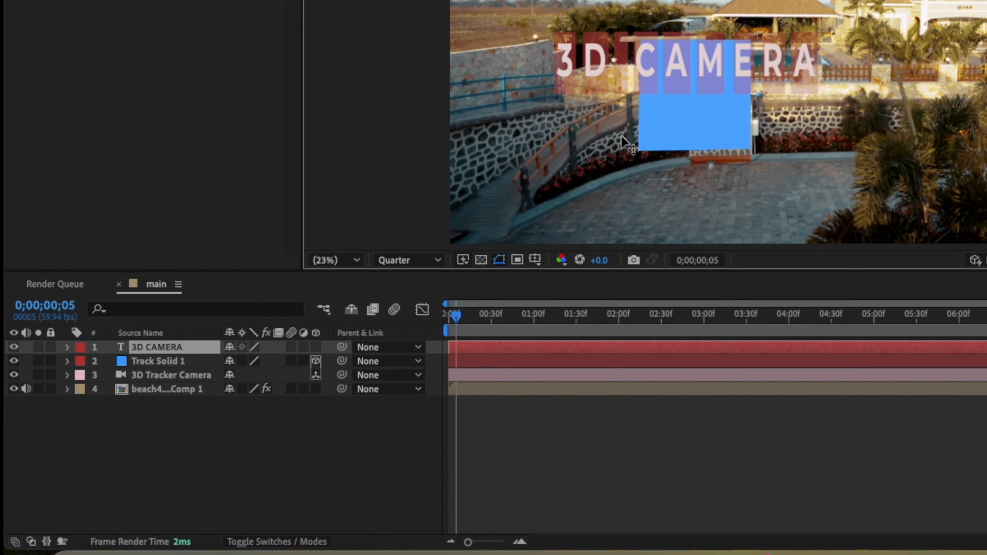
- Parent the 3D CAMERA text to Track Solid 1, snapping it to the solid's location, and make it a 3D layer
{"action": "left_click_drag", "start_coordinate": [212, 386], "coordinate": [112, 397]}
{"action": "left_click_drag", "start_coordinate": [226, 343], "coordinate": [205, 342]}
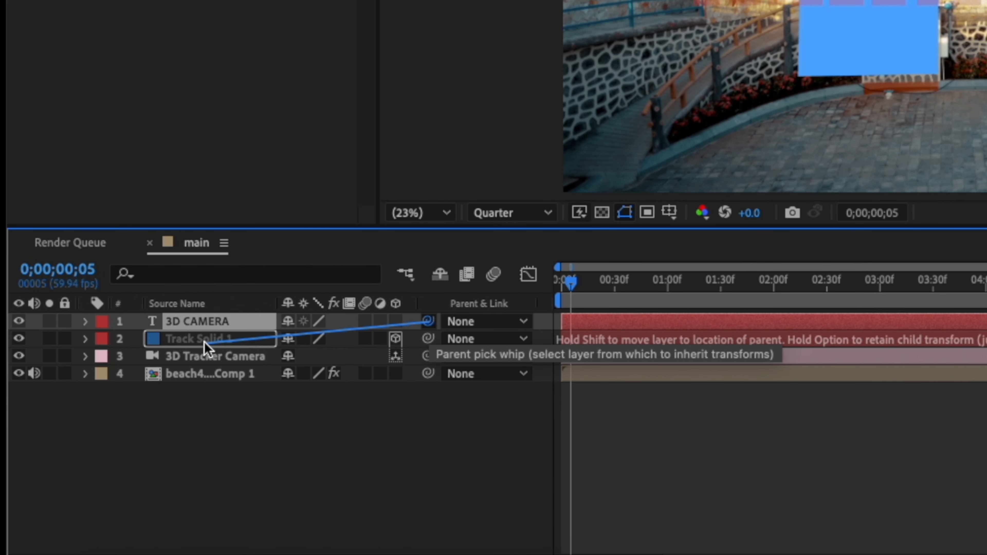
{"action": "left_click_drag", "start_coordinate": [205, 343], "coordinate": [205, 343]}
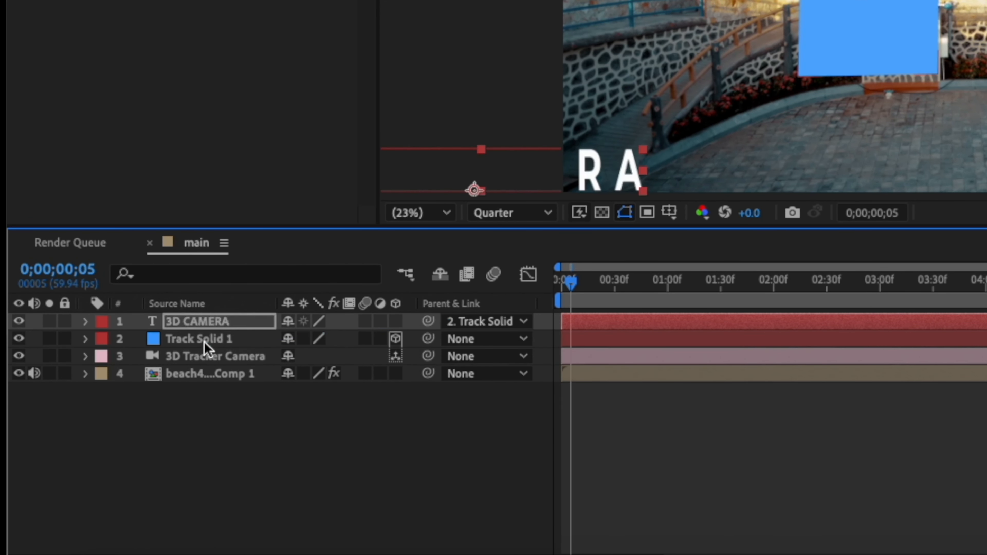
{"action": "left_click", "coordinate": [395, 321]}
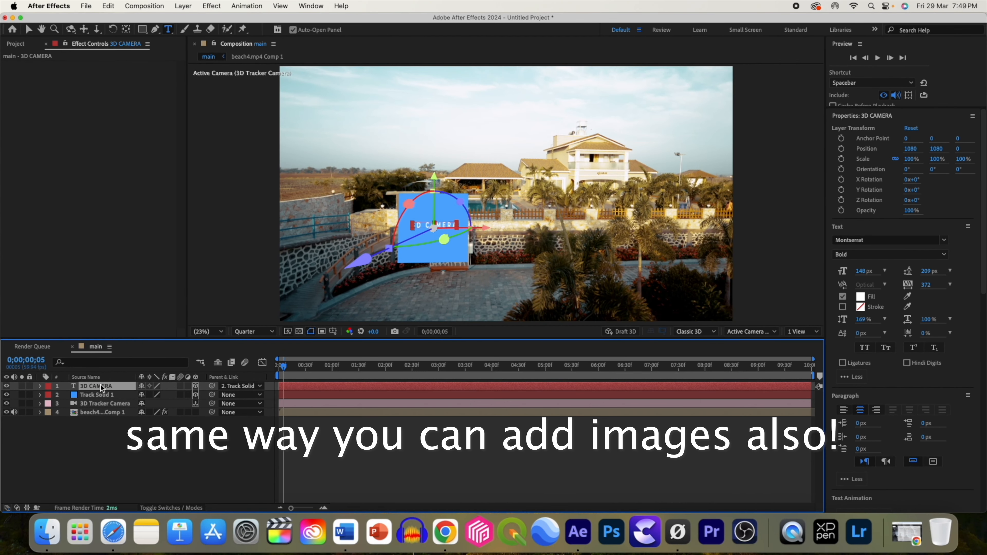
- Scale the 3D CAMERA text to 744% and move it along the wall to about 3694, 1062.6, -61.4
{"action": "key", "text": "s"}
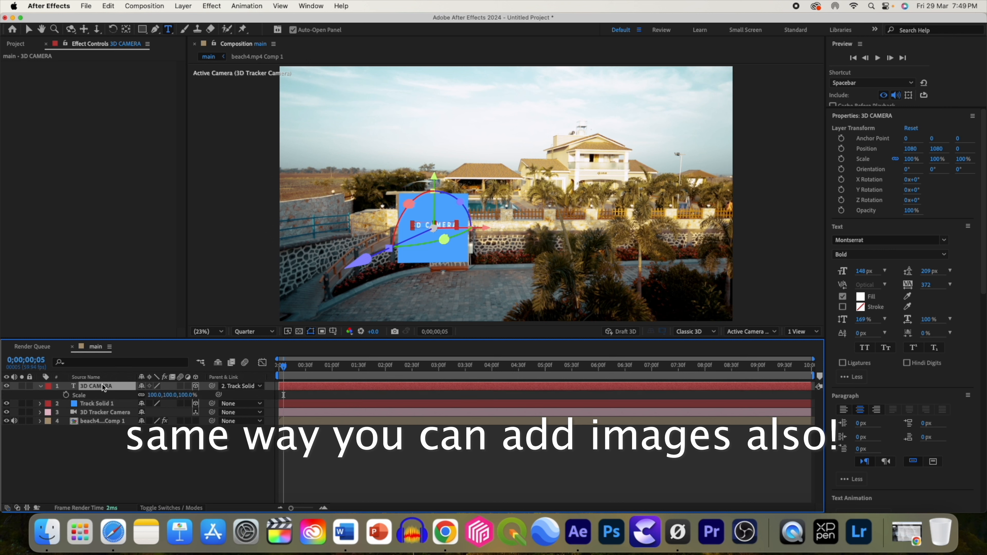
{"action": "left_click_drag", "start_coordinate": [156, 395], "coordinate": [513, 425]}
{"action": "key", "text": "v"}
{"action": "left_click_drag", "start_coordinate": [433, 228], "coordinate": [518, 225]}
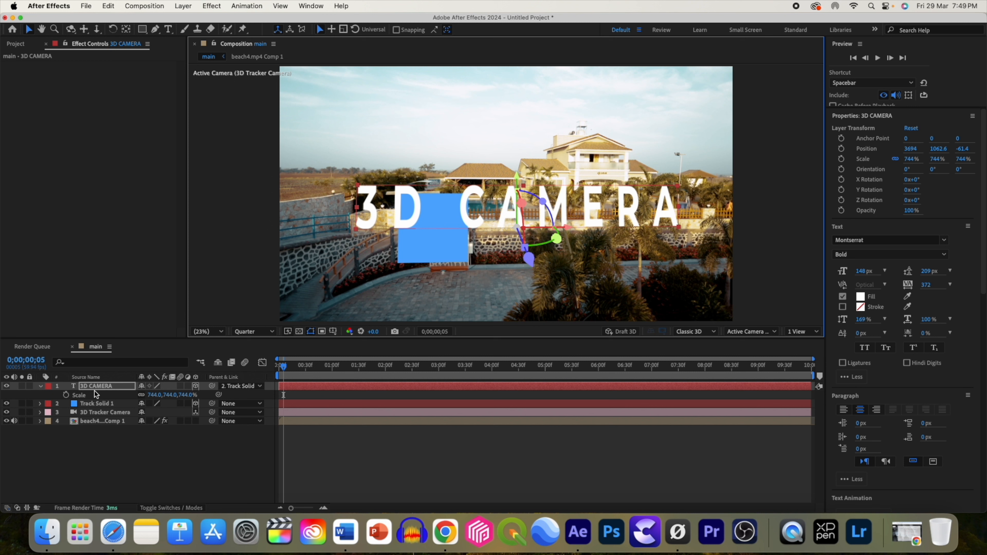
- Hide the Track Solid 1 layer and scrub to 0;00;00;24 to check the text's tracking
{"action": "left_click", "coordinate": [6, 404]}
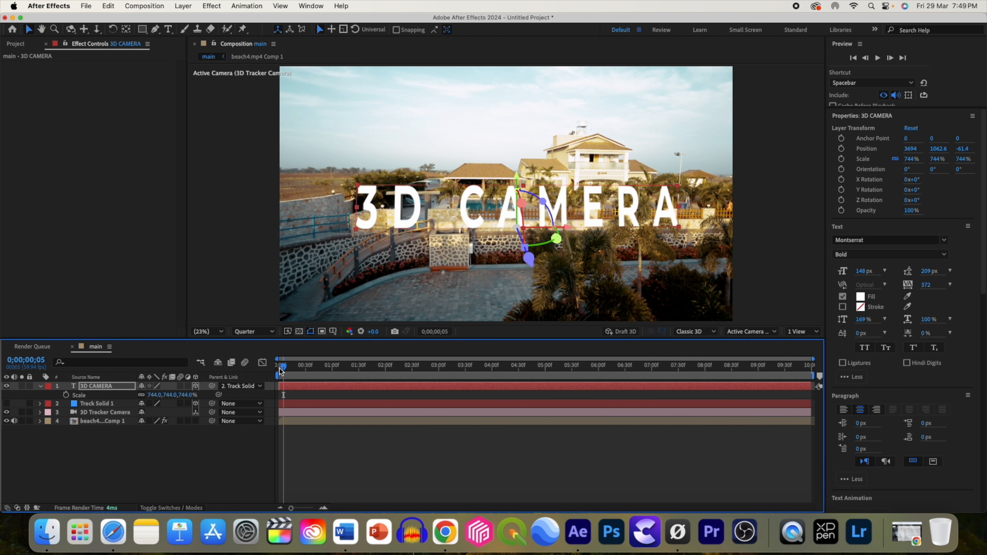
{"action": "mouse_move", "coordinate": [281, 371]}
{"action": "left_mouse_down"}
{"action": "mouse_move", "coordinate": [489, 381]}
{"action": "mouse_move", "coordinate": [300, 368]}
{"action": "left_mouse_up"}
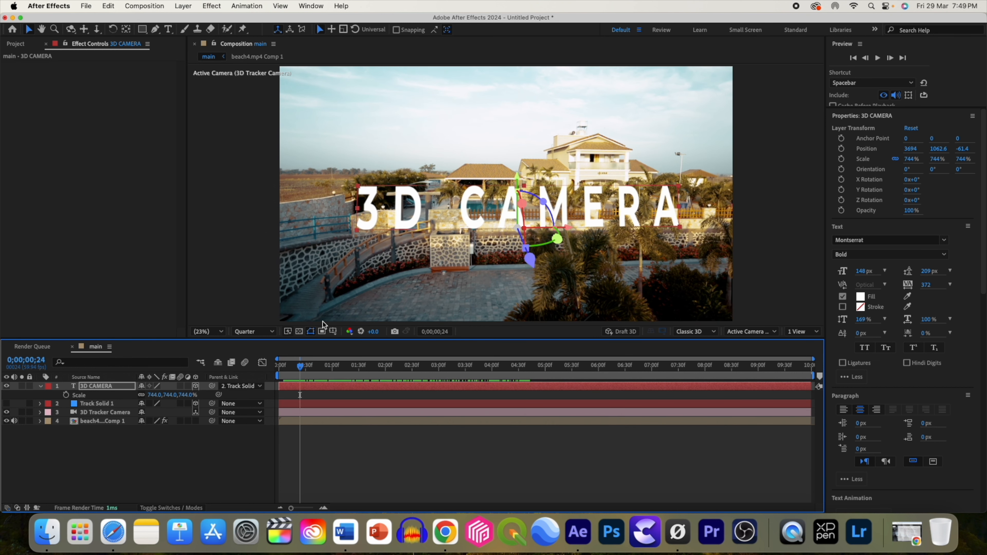
- Switch the main composition's 3D renderer to Cinema 4D and verify it in the composition settings
{"action": "left_click_drag", "start_coordinate": [301, 372], "coordinate": [296, 371]}
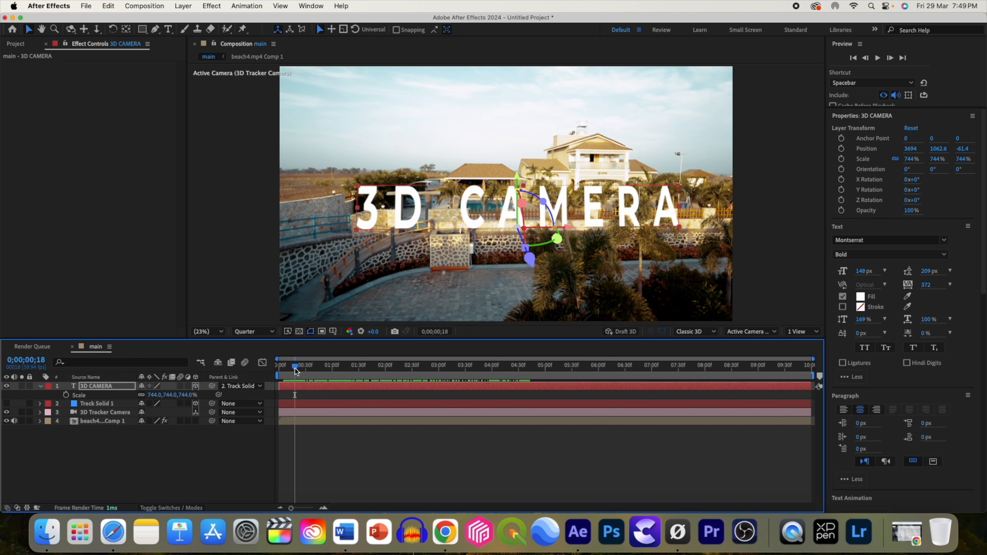
{"action": "left_click", "coordinate": [243, 438]}
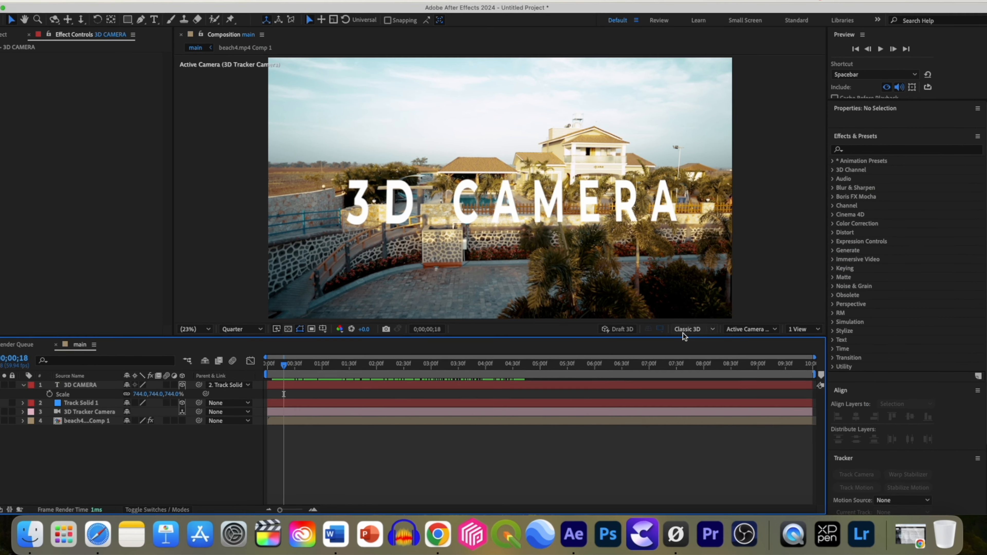
{"action": "left_click", "coordinate": [685, 330]}
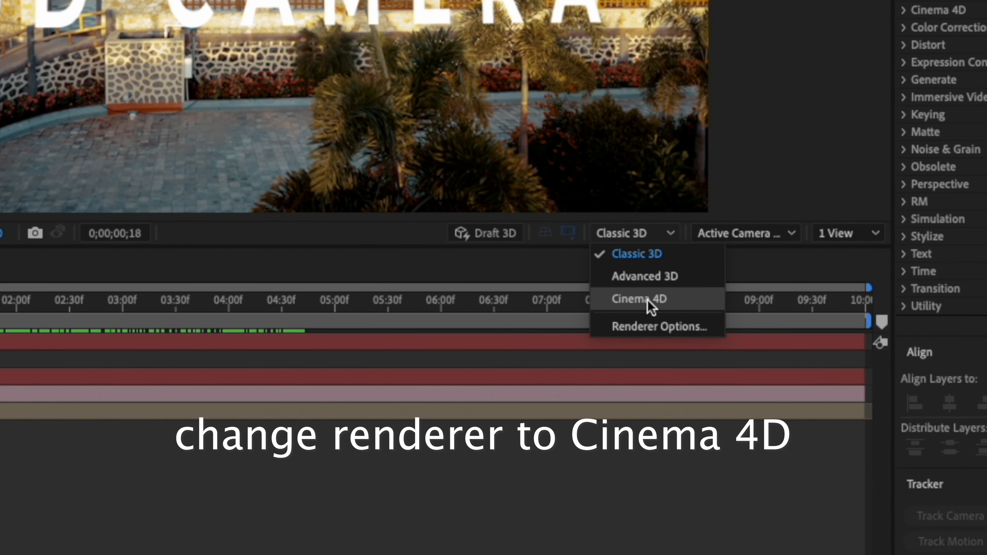
{"action": "left_click", "coordinate": [647, 300]}
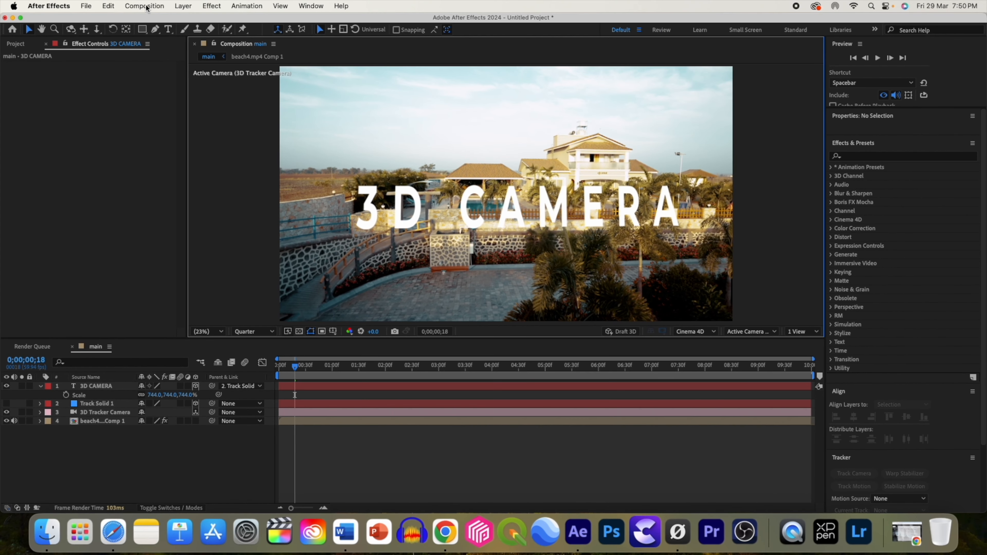
{"action": "left_click", "coordinate": [144, 6]}
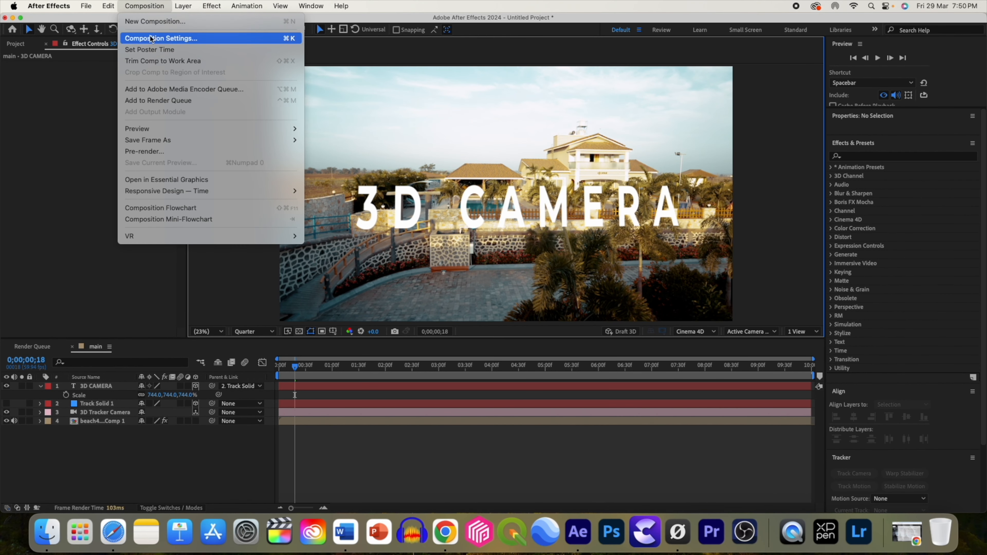
{"action": "left_click", "coordinate": [156, 40]}
{"action": "left_click", "coordinate": [602, 170]}
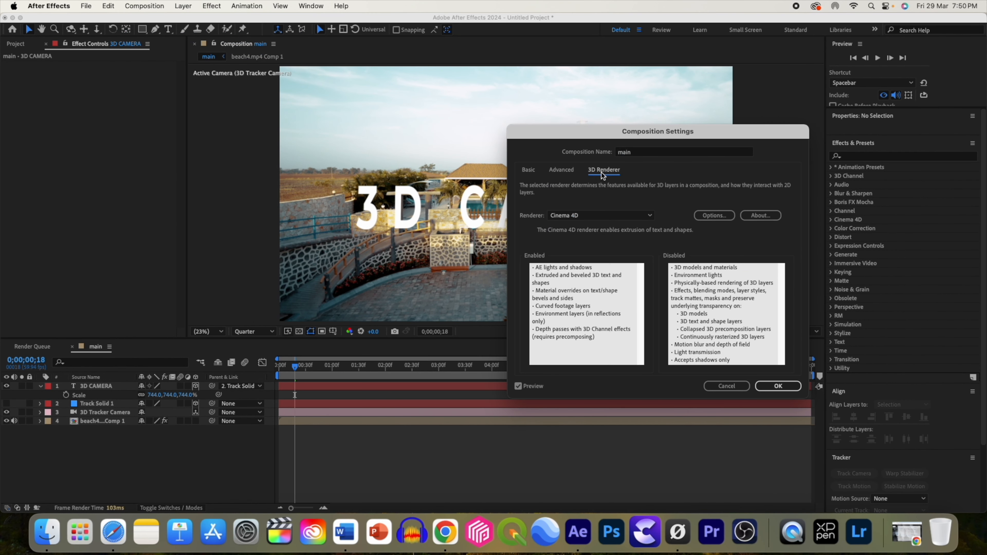
{"action": "left_click", "coordinate": [778, 386]}
- Give the 3D CAMERA text a Concave bevel with a bevel depth of 5.4
{"action": "left_click", "coordinate": [96, 386]}
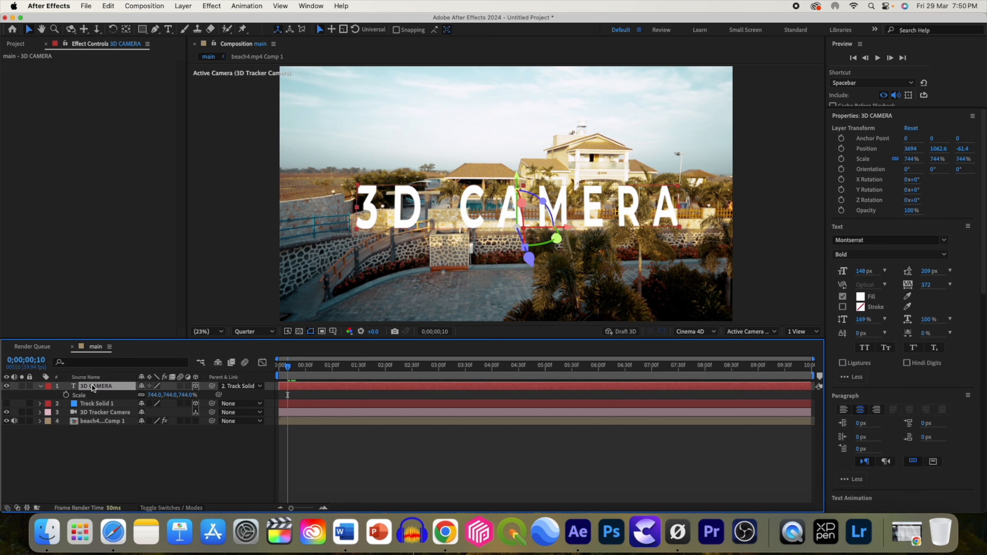
{"action": "left_click", "coordinate": [41, 387]}
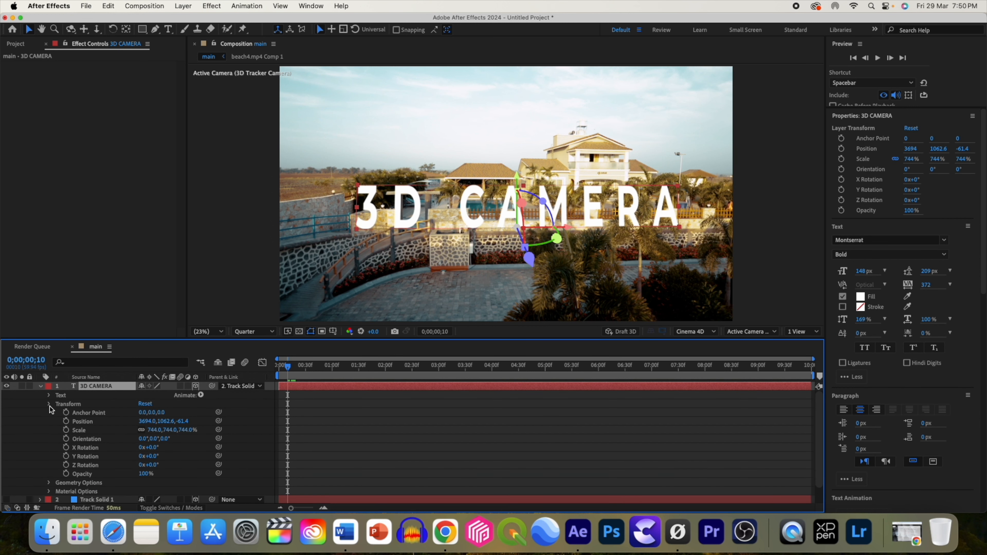
{"action": "left_click", "coordinate": [48, 404]}
{"action": "left_click", "coordinate": [49, 412]}
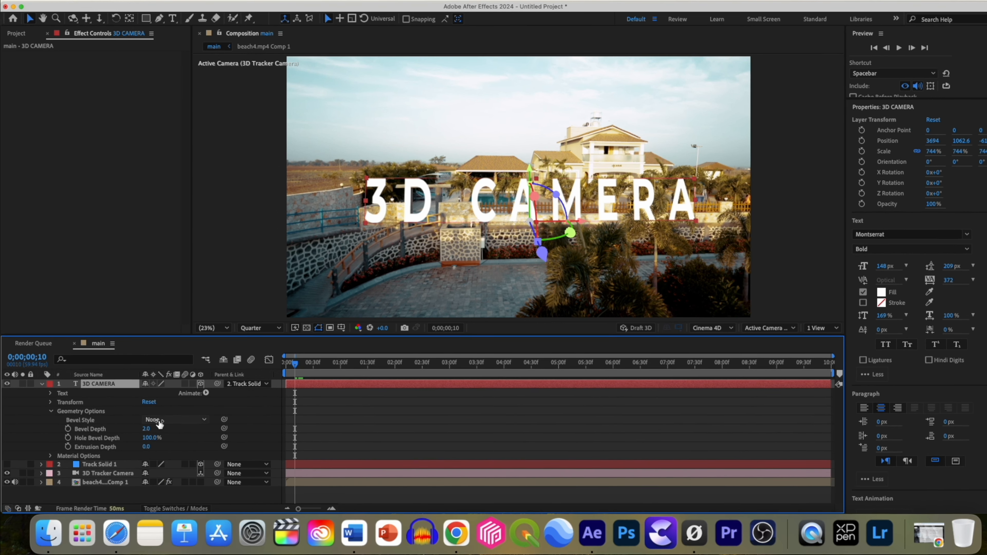
{"action": "left_click", "coordinate": [159, 421]}
{"action": "left_click", "coordinate": [160, 438]}
{"action": "left_click", "coordinate": [146, 429]}
{"action": "type", "text": "5"}
{"action": "type", "text": ".4"}
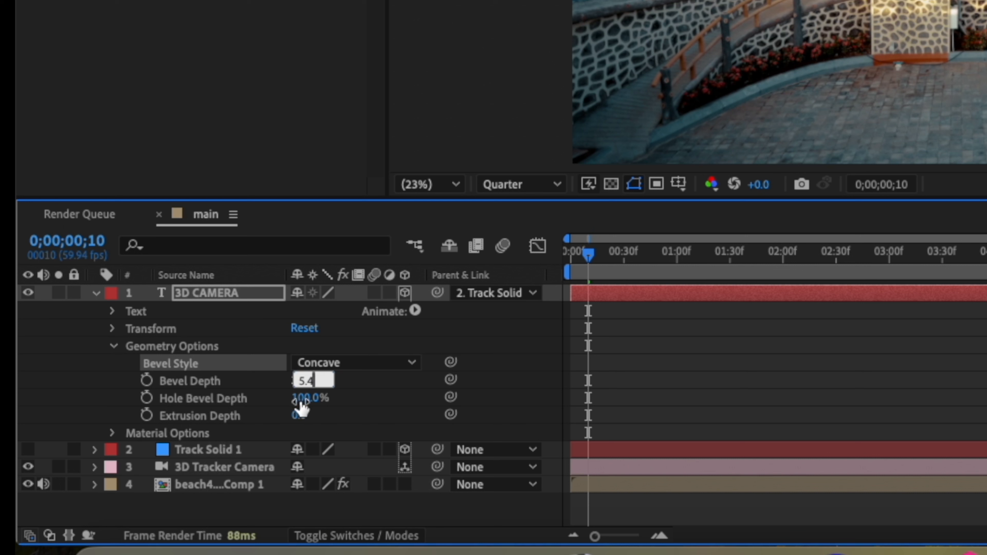
- Raise the extrusion depth of the 3D CAMERA text to about 46
{"action": "left_click", "coordinate": [303, 415]}
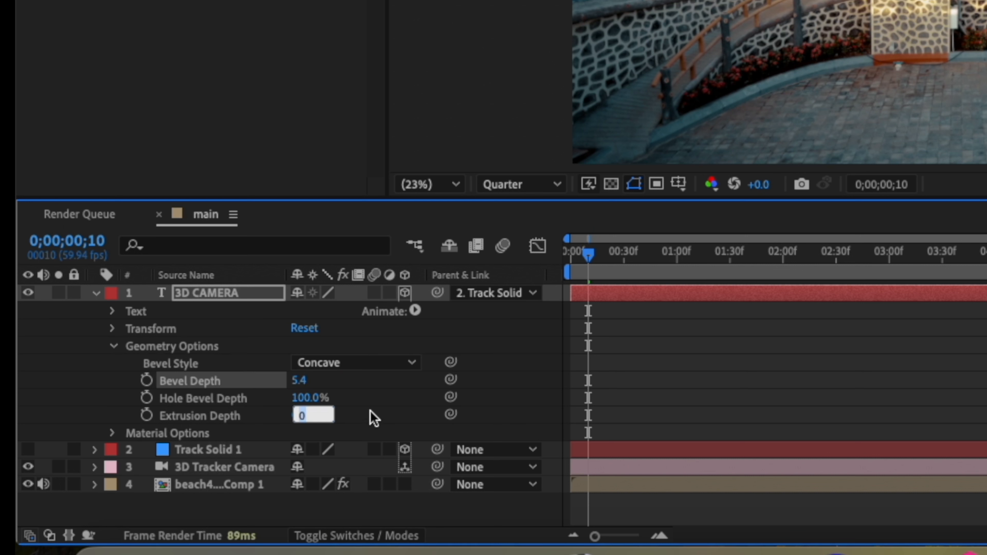
{"action": "left_click", "coordinate": [361, 421]}
{"action": "left_click_drag", "start_coordinate": [302, 415], "coordinate": [348, 419]}
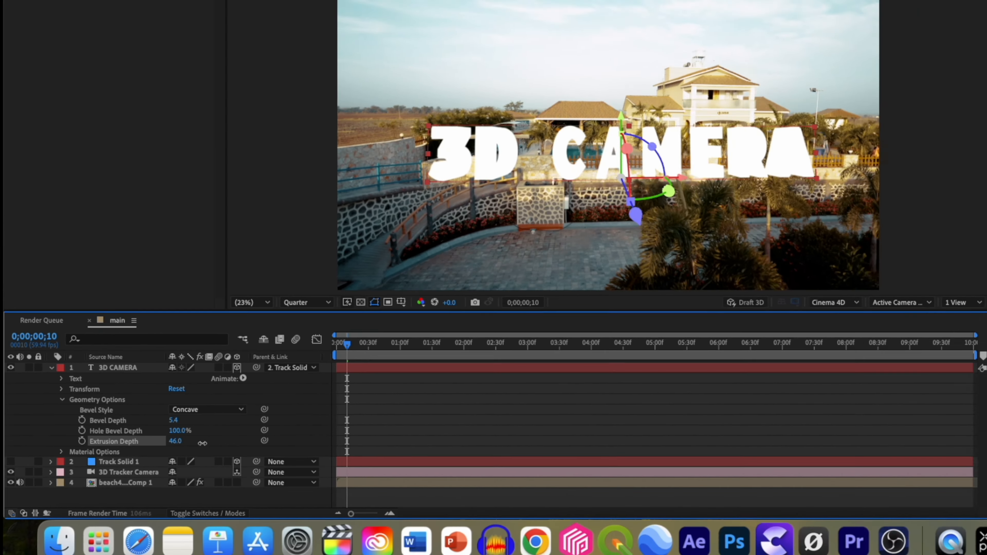
{"action": "left_click_drag", "start_coordinate": [202, 443], "coordinate": [205, 443]}
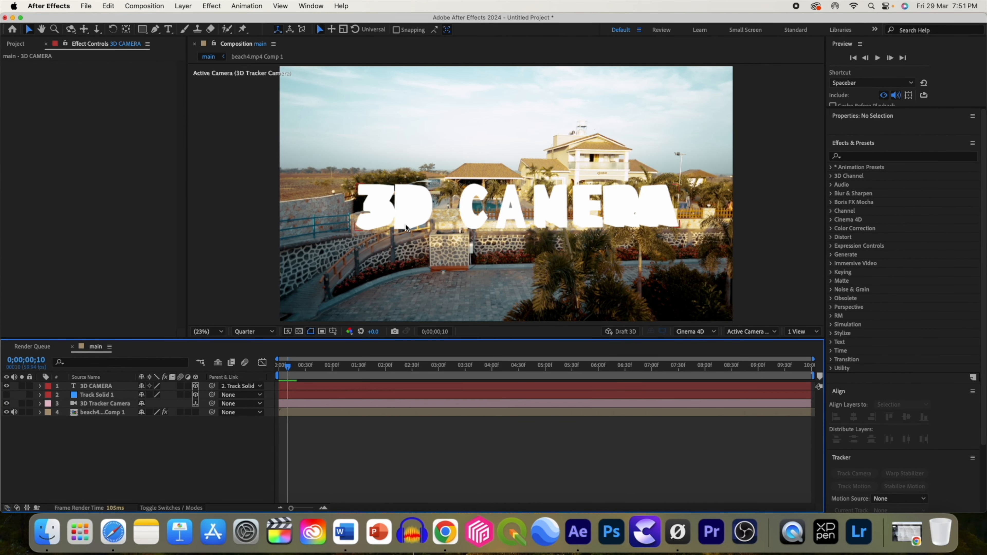
- Add a white point light that casts shadows and scrub to 0;00;00;24 to check its effect on the text
{"action": "right_click", "coordinate": [128, 454]}
{"action": "left_click", "coordinate": [233, 482]}
{"action": "left_click", "coordinate": [559, 346]}
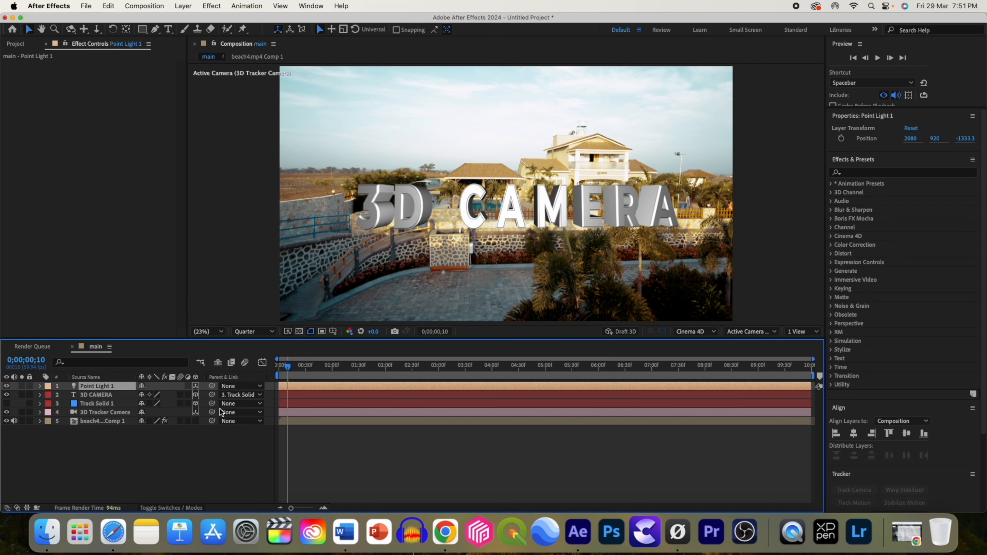
{"action": "left_click", "coordinate": [222, 442]}
{"action": "mouse_move", "coordinate": [295, 374]}
{"action": "left_mouse_down"}
{"action": "mouse_move", "coordinate": [415, 376]}
{"action": "mouse_move", "coordinate": [300, 375]}
{"action": "left_mouse_up"}
- Show two views and move Point Light 1 in the top view to about 2968, 920, -1909.5, checking the lighting at 0;00;00;08
{"action": "left_click", "coordinate": [97, 386]}
{"action": "left_click", "coordinate": [800, 331]}
{"action": "left_click", "coordinate": [801, 352]}
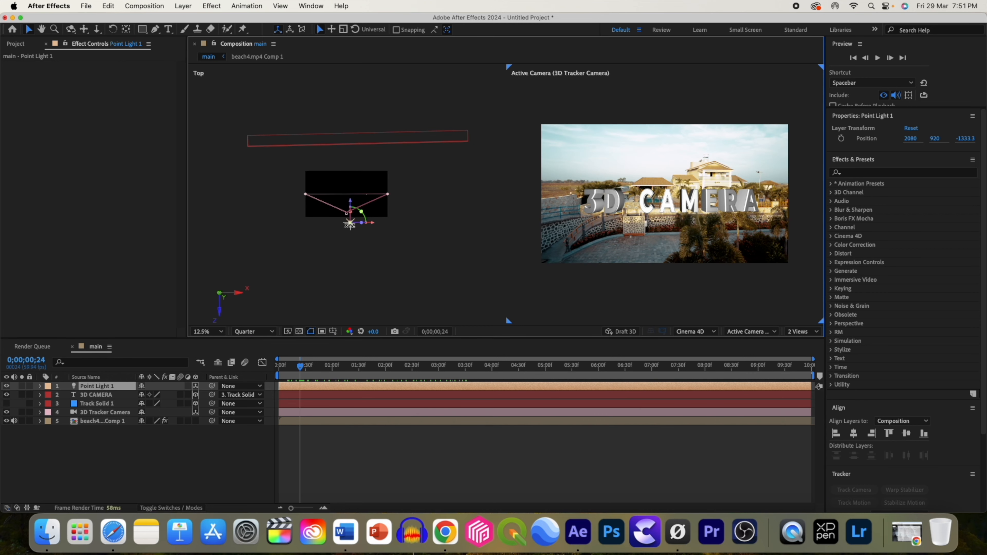
{"action": "mouse_move", "coordinate": [349, 224]}
{"action": "left_mouse_down"}
{"action": "mouse_move", "coordinate": [379, 225]}
{"action": "mouse_move", "coordinate": [335, 250]}
{"action": "mouse_move", "coordinate": [372, 220]}
{"action": "mouse_move", "coordinate": [310, 220]}
{"action": "mouse_move", "coordinate": [359, 233]}
{"action": "left_mouse_up"}
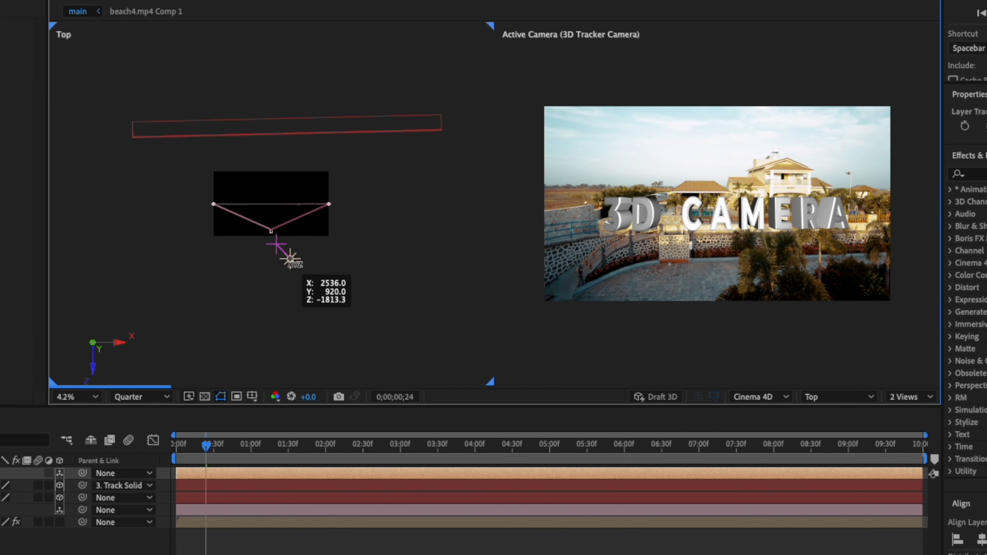
{"action": "left_click_drag", "start_coordinate": [290, 258], "coordinate": [303, 262]}
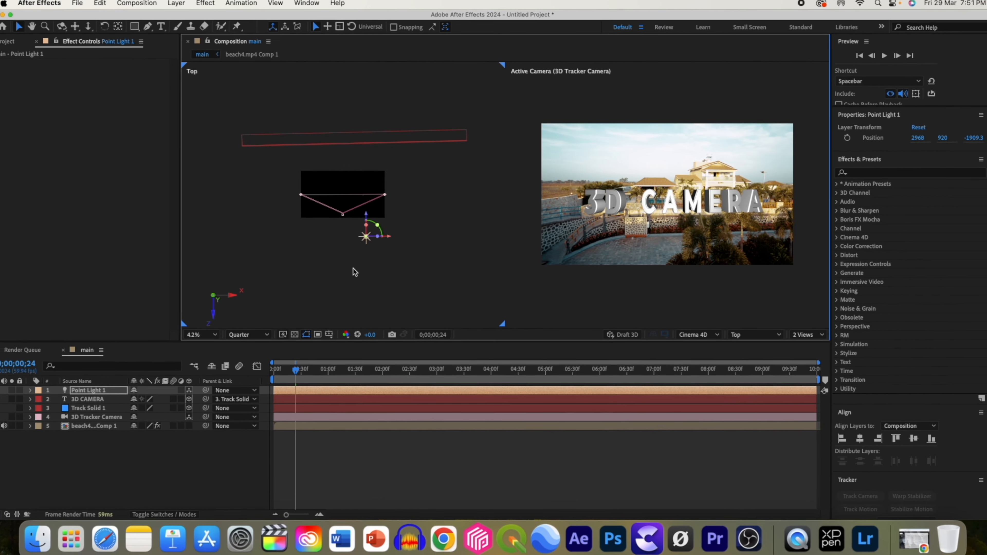
{"action": "left_click", "coordinate": [186, 448]}
{"action": "left_click_drag", "start_coordinate": [281, 370], "coordinate": [299, 372]}
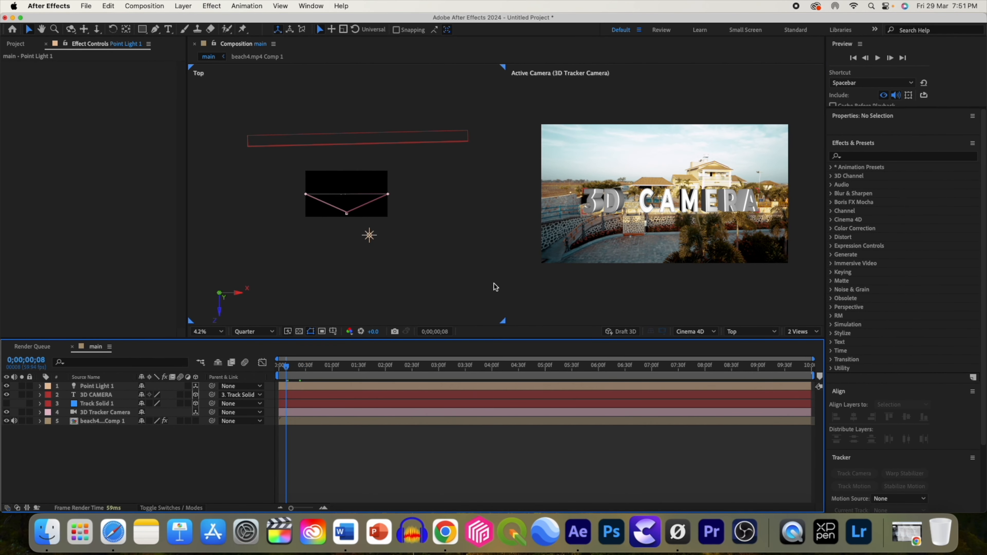
- Try yellow EAE718 as Point Light 1's color, discard it, and set the light's intensity to 169%
{"action": "double_click", "coordinate": [115, 388]}
{"action": "left_click", "coordinate": [487, 192]}
{"action": "left_click_drag", "start_coordinate": [385, 248], "coordinate": [367, 251]}
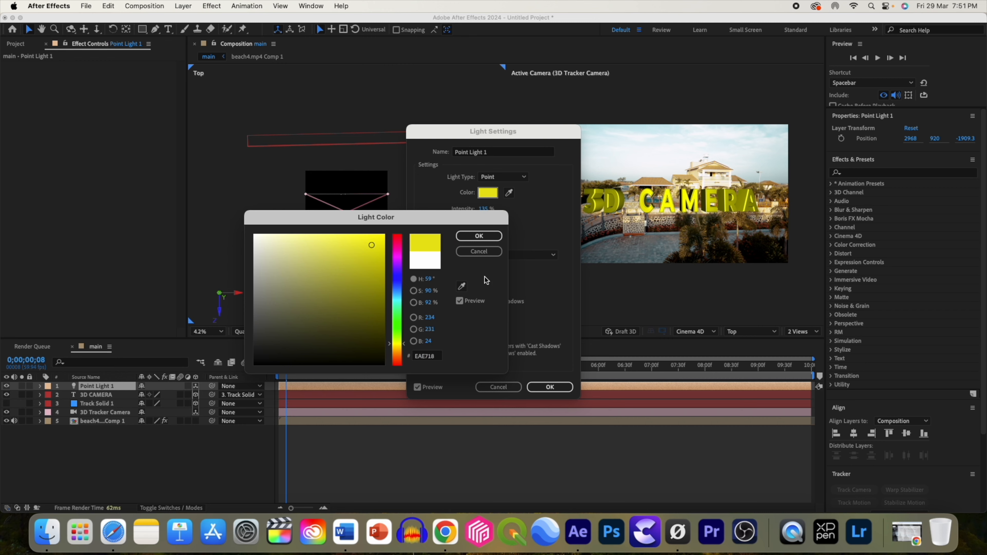
{"action": "left_click", "coordinate": [480, 254]}
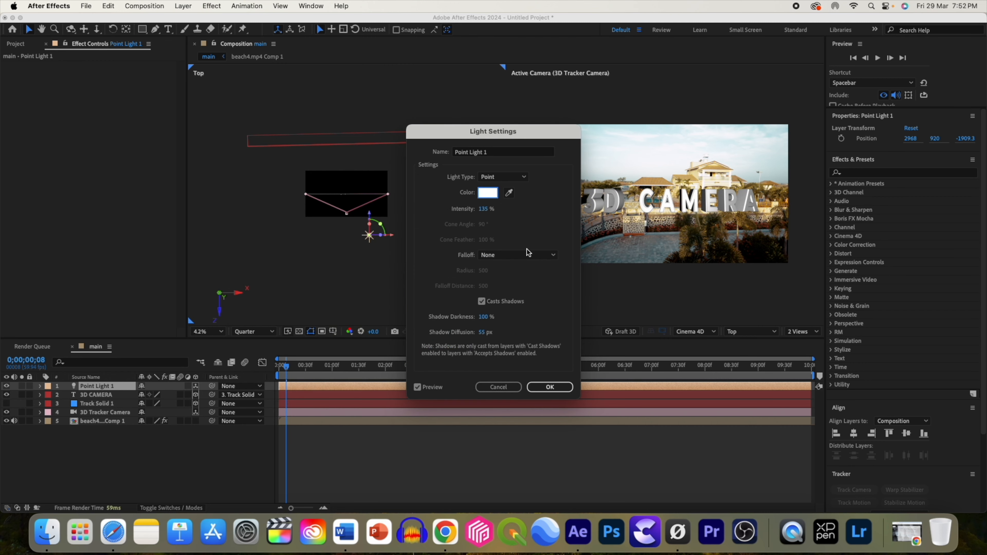
{"action": "left_click_drag", "start_coordinate": [482, 210], "coordinate": [518, 199]}
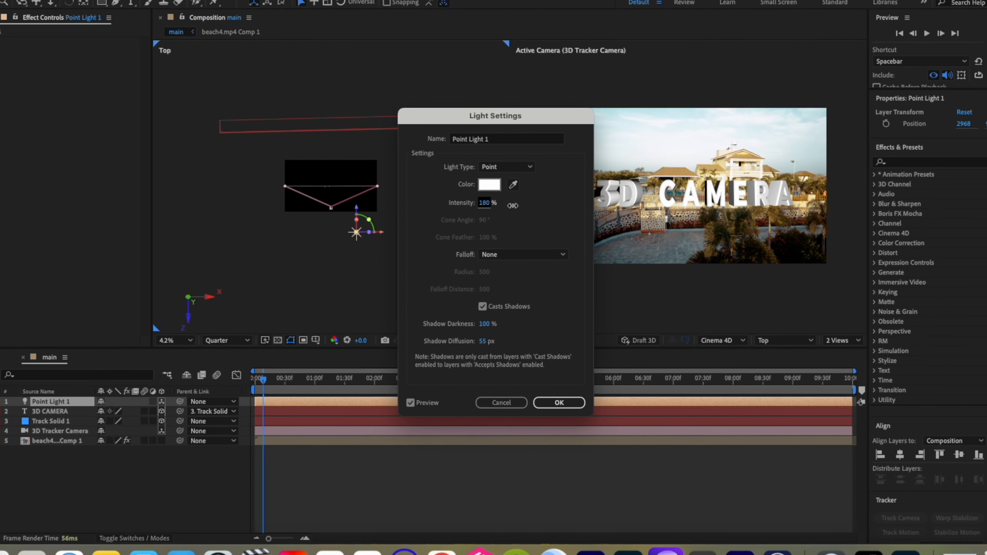
{"action": "left_click", "coordinate": [559, 402]}
- Add a white spot light with an intensity of about 101% and a 90° cone angle
{"action": "right_click", "coordinate": [141, 483]}
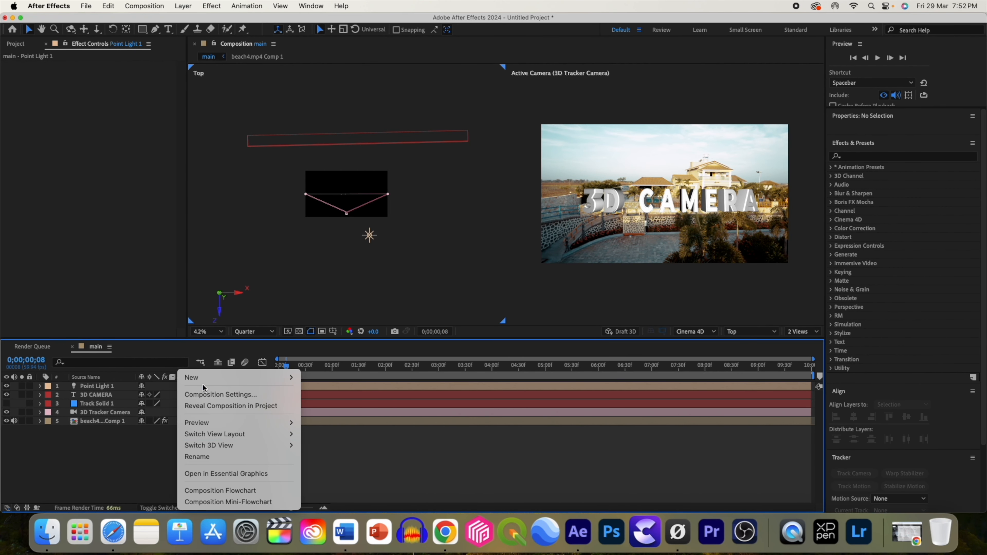
{"action": "mouse_move", "coordinate": [203, 385]}
{"action": "left_click", "coordinate": [323, 417]}
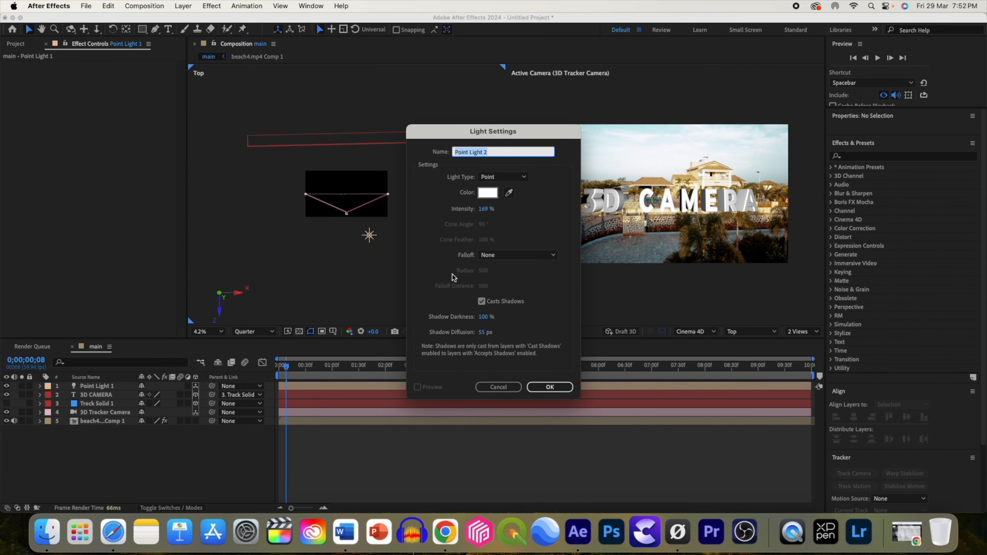
{"action": "left_click", "coordinate": [503, 177]}
{"action": "left_click", "coordinate": [497, 199]}
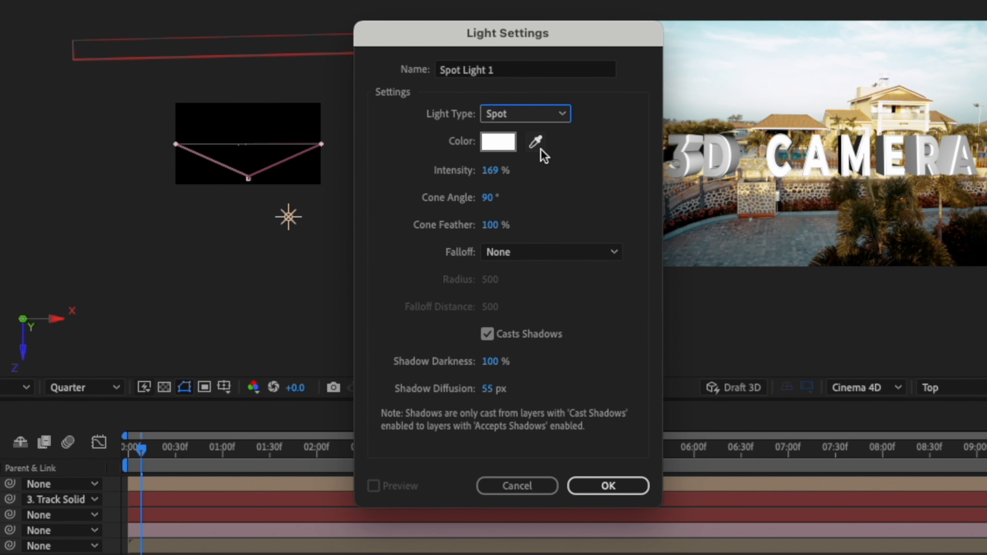
{"action": "left_click_drag", "start_coordinate": [490, 170], "coordinate": [438, 178]}
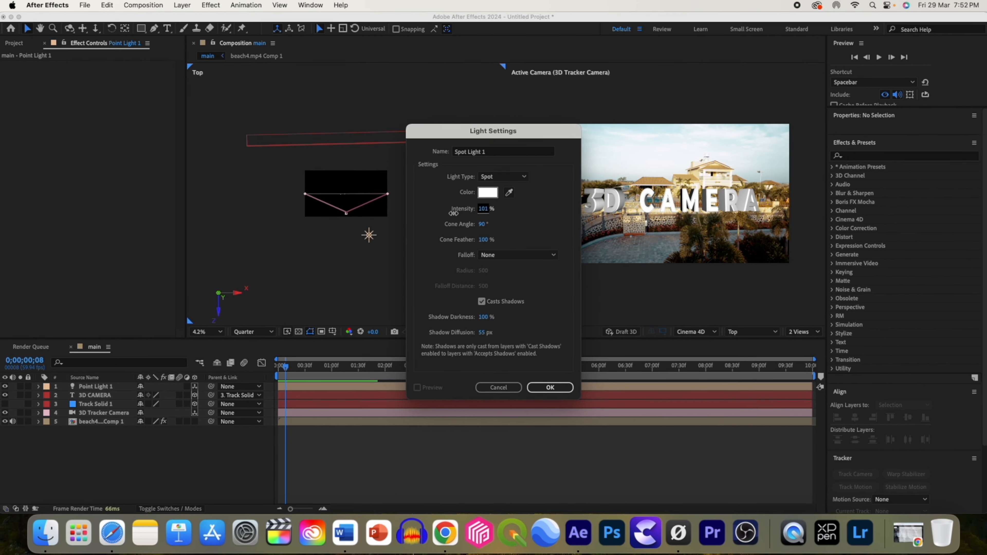
{"action": "key", "text": "Return"}
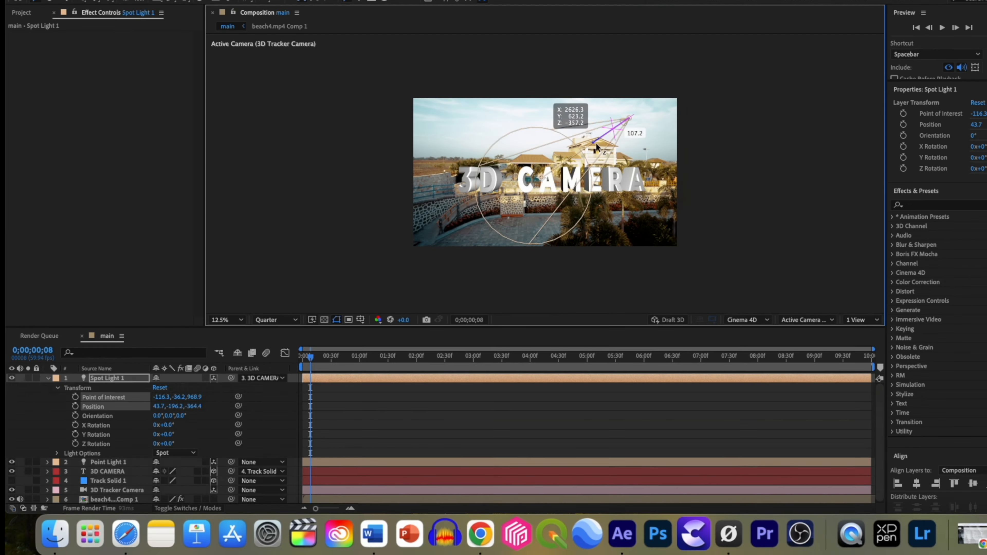
- Move Spot Light 1 to about 47.1, -199.5, -392.3 and scrub to 0;00;06;44 to check the lighting
{"action": "left_click_drag", "start_coordinate": [596, 142], "coordinate": [641, 130]}
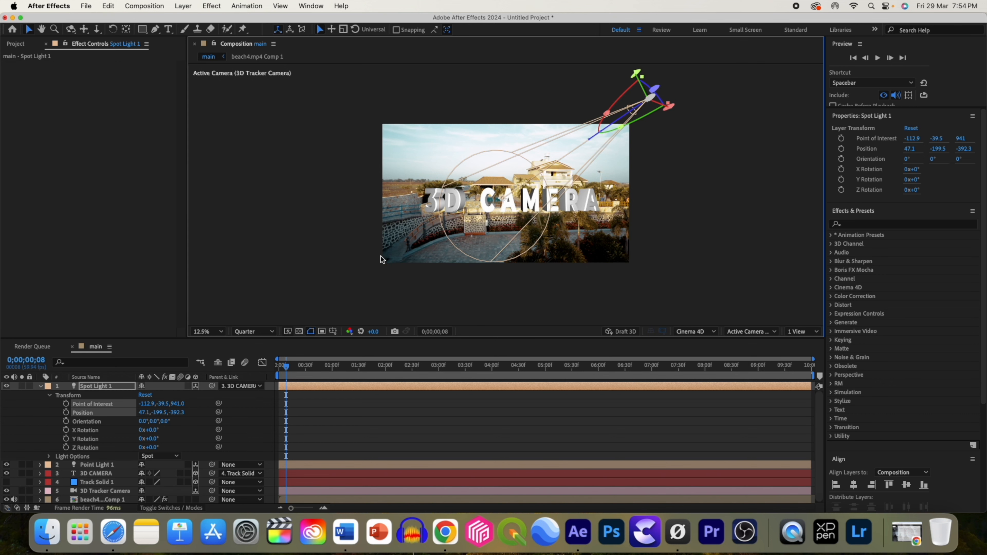
{"action": "left_click_drag", "start_coordinate": [288, 367], "coordinate": [638, 367]}
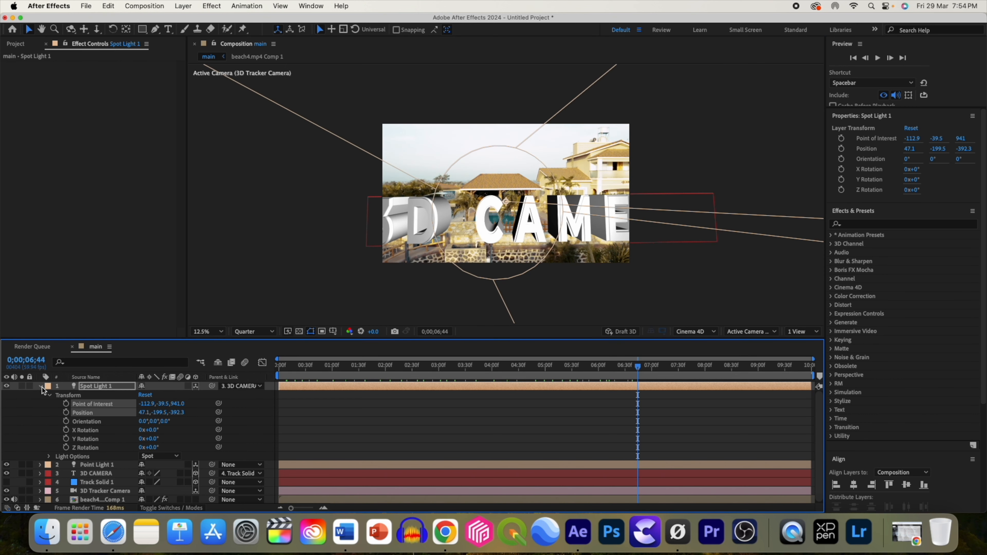
{"action": "left_click", "coordinate": [40, 386]}
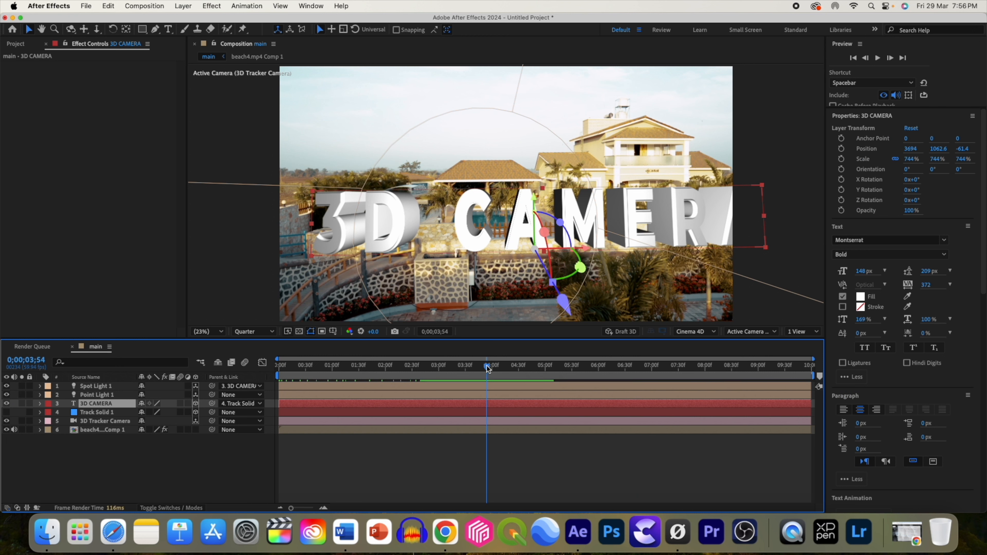
- Apply the "Slide from left" motion designer text animation preset to the 3D CAMERA text at 0;00;02;00
{"action": "left_click_drag", "start_coordinate": [488, 370], "coordinate": [386, 370]}
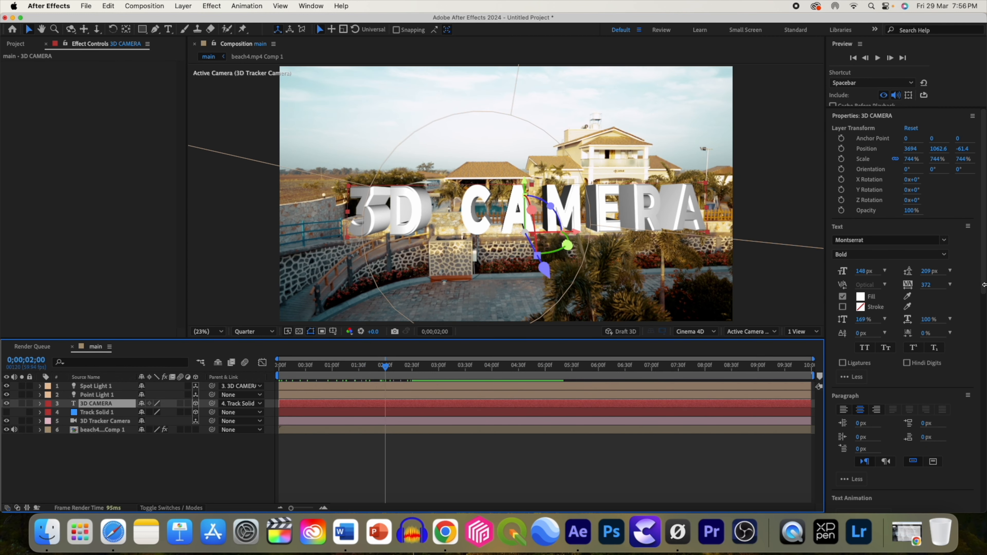
{"action": "left_click_drag", "start_coordinate": [984, 272], "coordinate": [984, 248]}
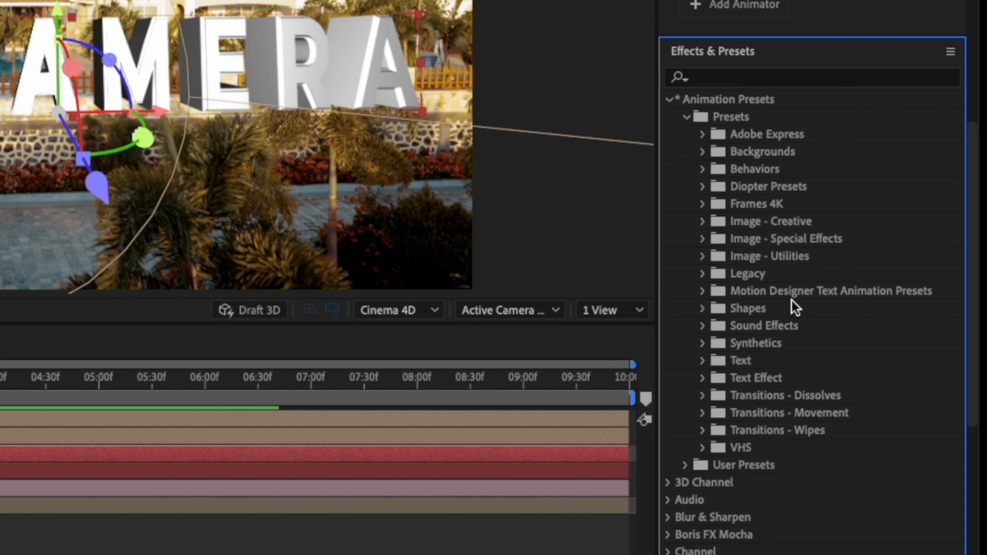
{"action": "left_click", "coordinate": [704, 292]}
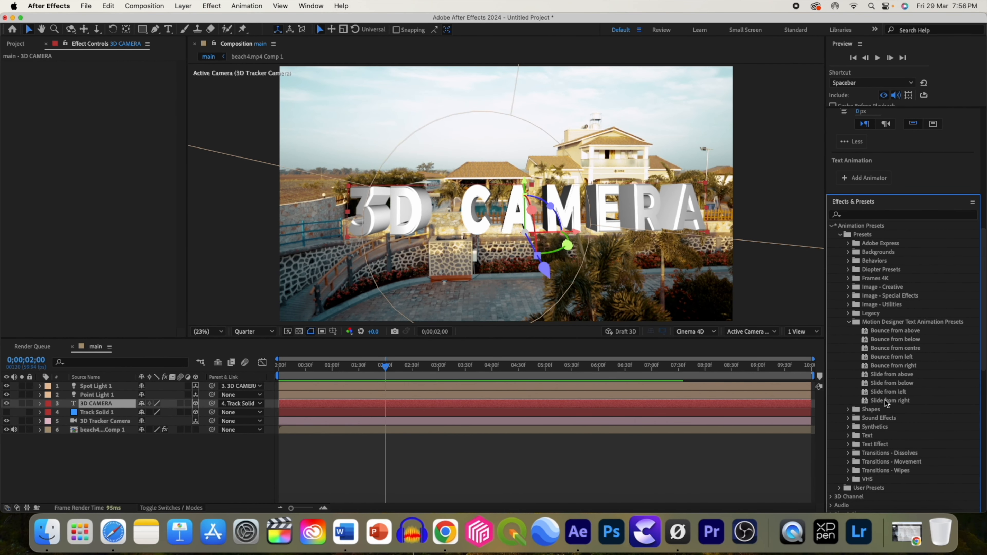
{"action": "left_click_drag", "start_coordinate": [886, 395], "coordinate": [474, 403]}
- Scrub the timeline up to 0;00;03;39 to examine the text's slide-in animation
{"action": "left_click_drag", "start_coordinate": [455, 392], "coordinate": [477, 392]}
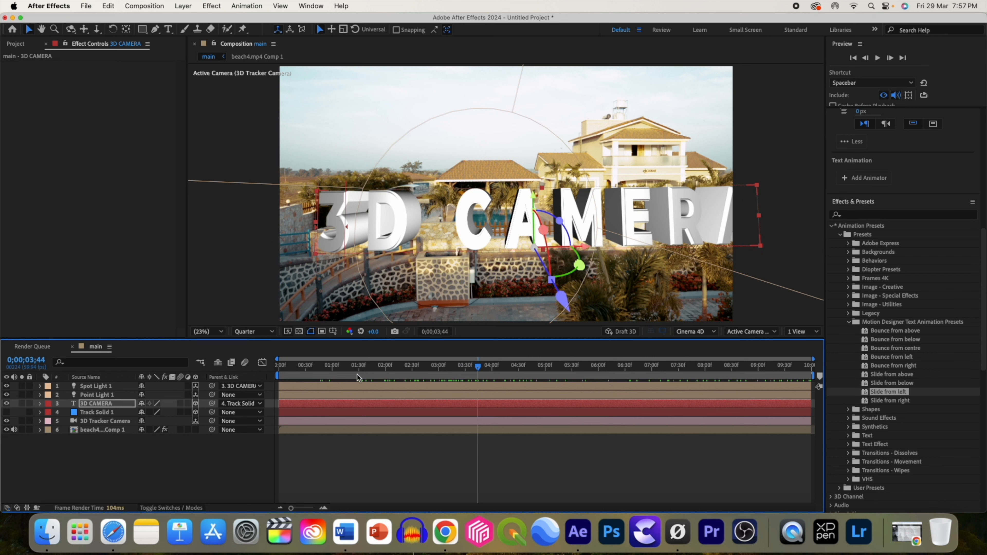
{"action": "left_click", "coordinate": [483, 367]}
{"action": "left_click_drag", "start_coordinate": [484, 367], "coordinate": [542, 367]}
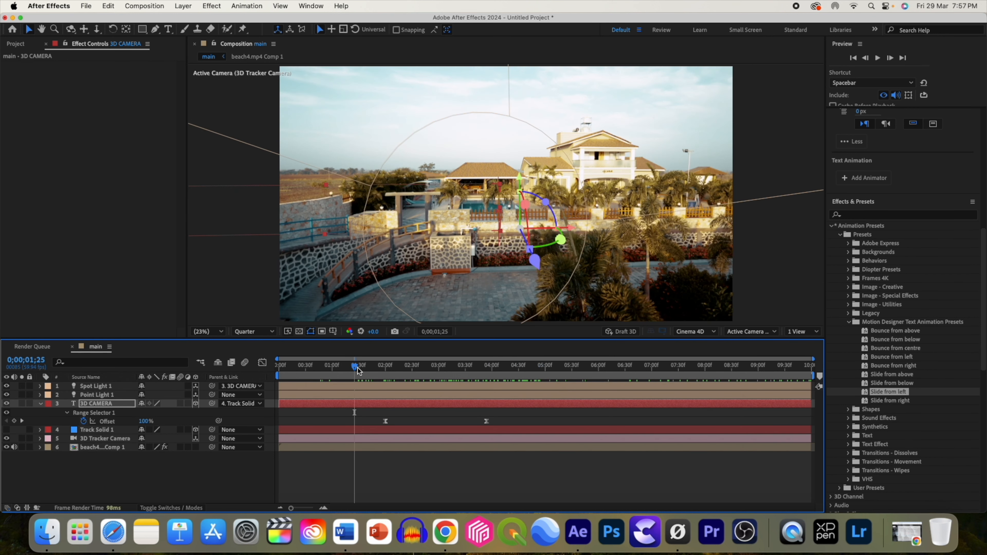
{"action": "left_click_drag", "start_coordinate": [356, 367], "coordinate": [473, 371]}
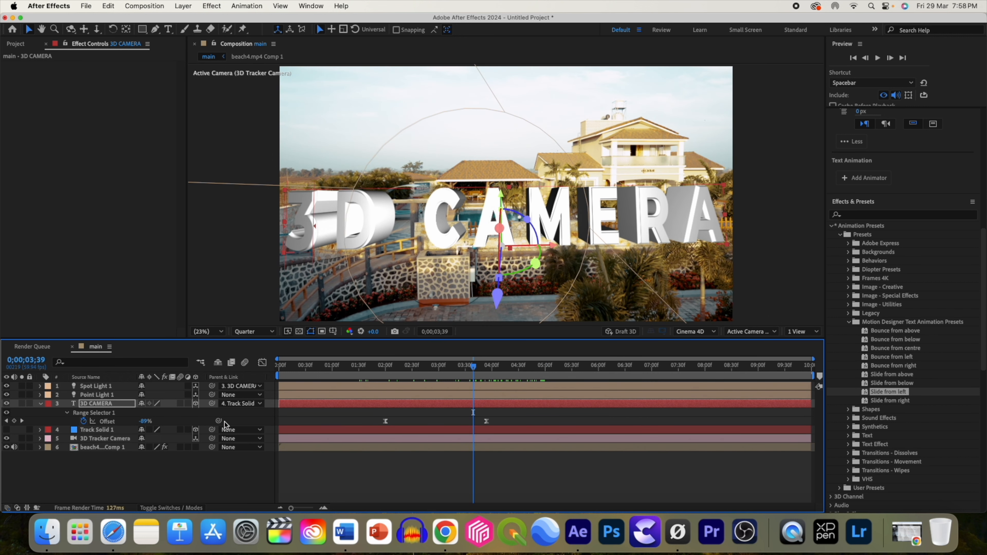
- Find the blur presets and apply "Blur and Fade Out" to the 3D CAMERA text layer at 0;00;03;39
{"action": "left_click", "coordinate": [41, 404]}
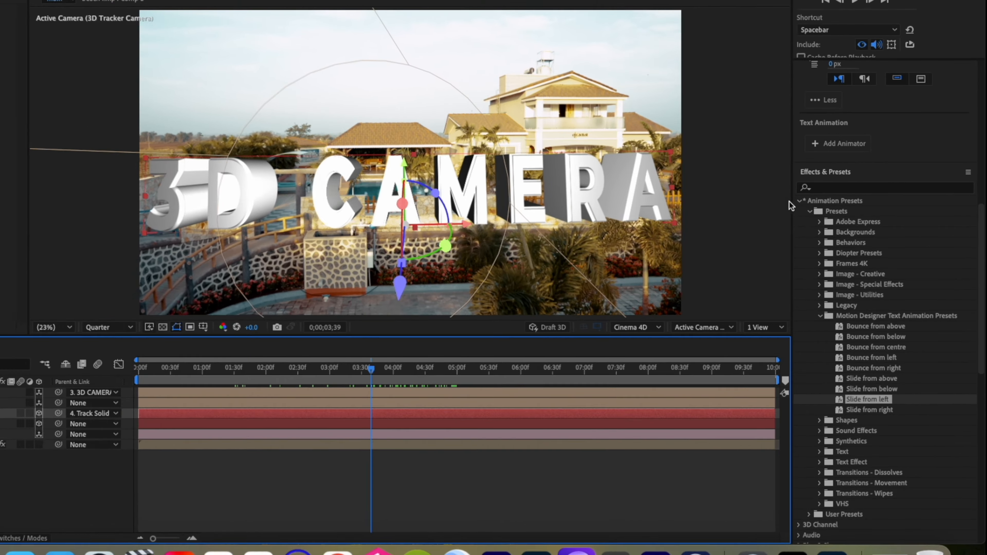
{"action": "left_click", "coordinate": [856, 214]}
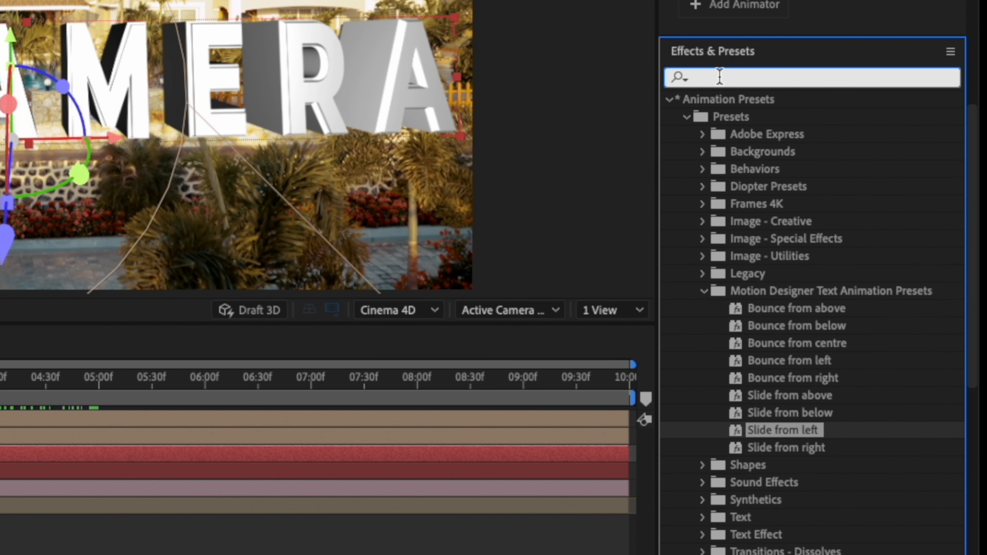
{"action": "type", "text": "blur"}
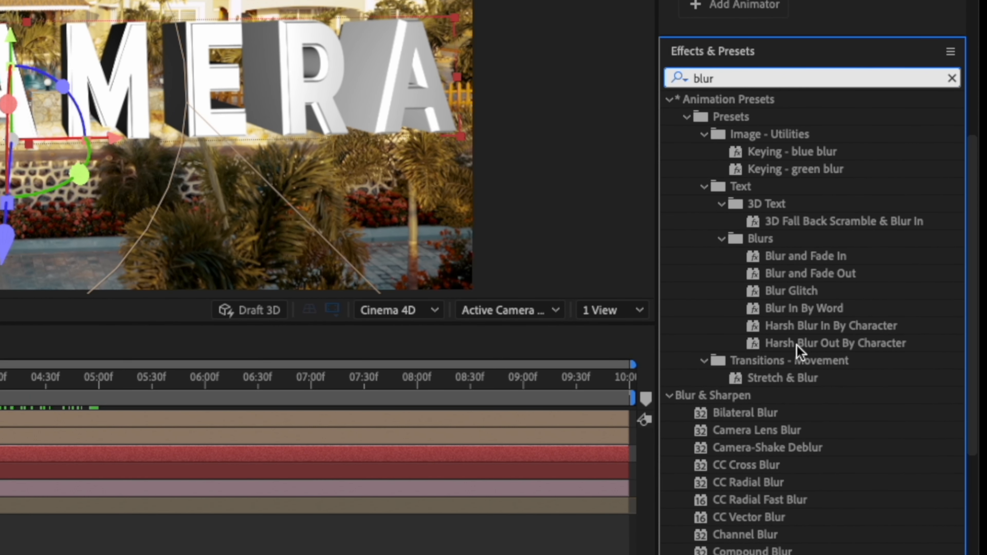
{"action": "left_click_drag", "start_coordinate": [804, 275], "coordinate": [183, 455]}
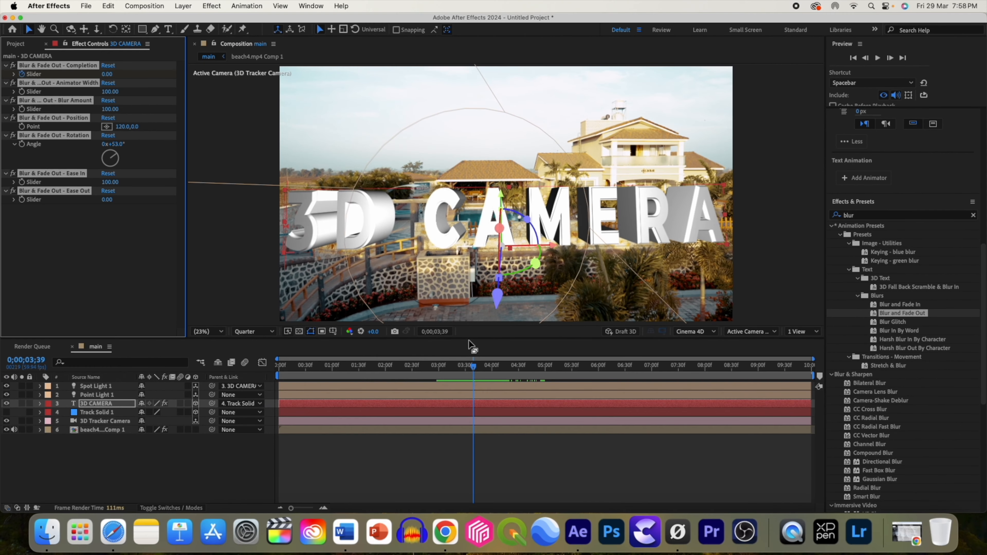
- Shift the 3D CAMERA layer's Blur & Fade Out completion keyframes to about 6 and 8 seconds, then park the playhead at 0;00;03;44
{"action": "left_click_drag", "start_coordinate": [473, 374], "coordinate": [578, 407]}
{"action": "left_click", "coordinate": [579, 406]}
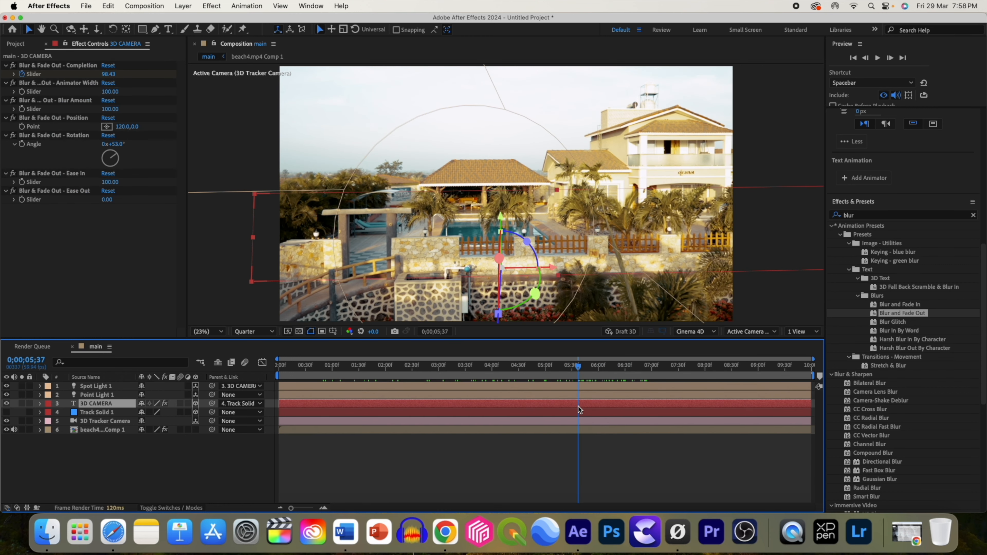
{"action": "key", "text": "u"}
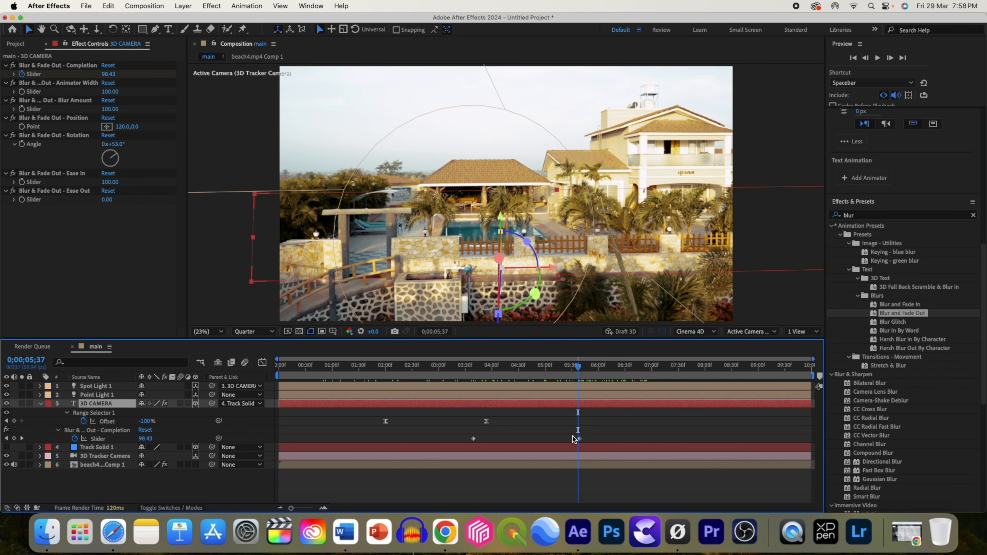
{"action": "left_click_drag", "start_coordinate": [579, 375], "coordinate": [478, 374]}
{"action": "left_click", "coordinate": [474, 438]}
{"action": "left_click_drag", "start_coordinate": [475, 440], "coordinate": [603, 440]}
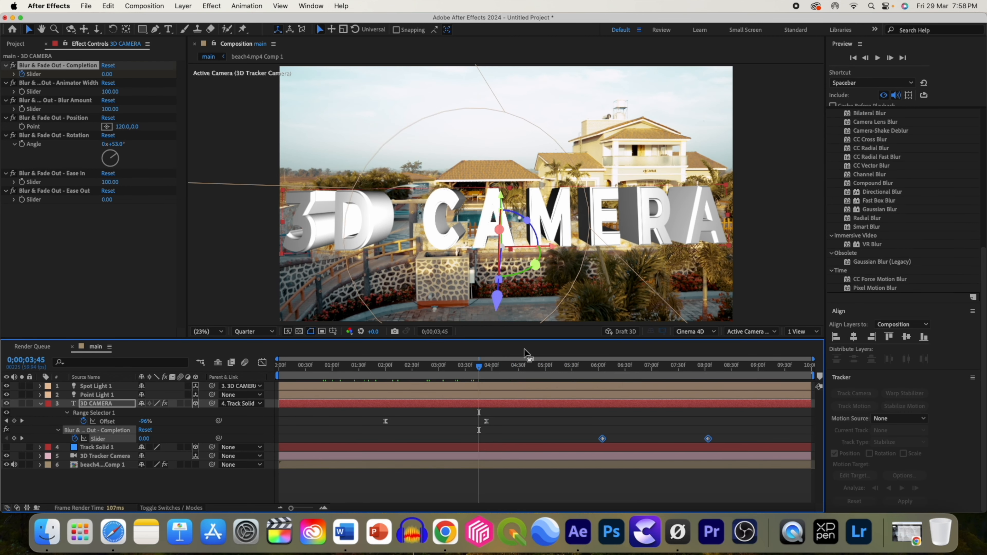
{"action": "left_click_drag", "start_coordinate": [479, 369], "coordinate": [461, 388]}
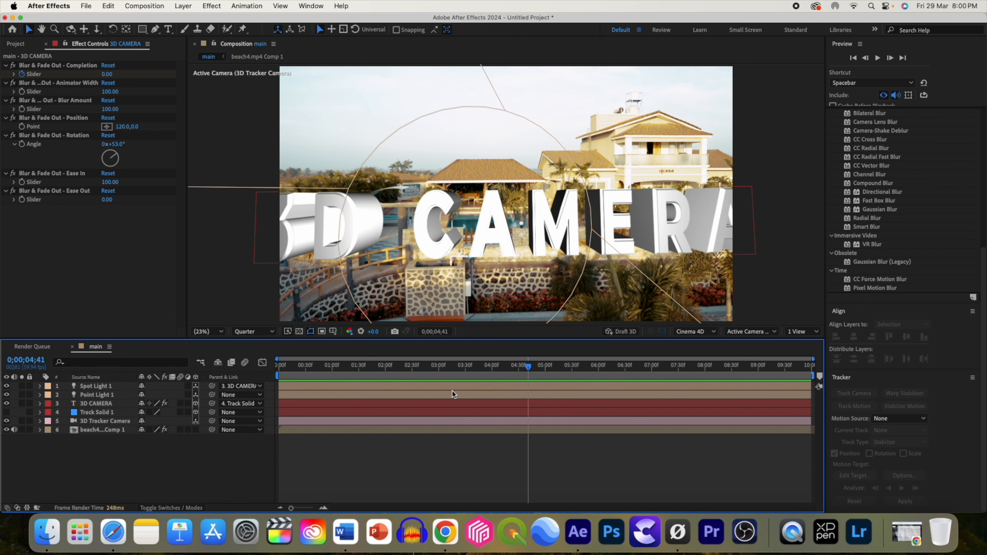
{"action": "left_click_drag", "start_coordinate": [529, 368], "coordinate": [478, 376]}
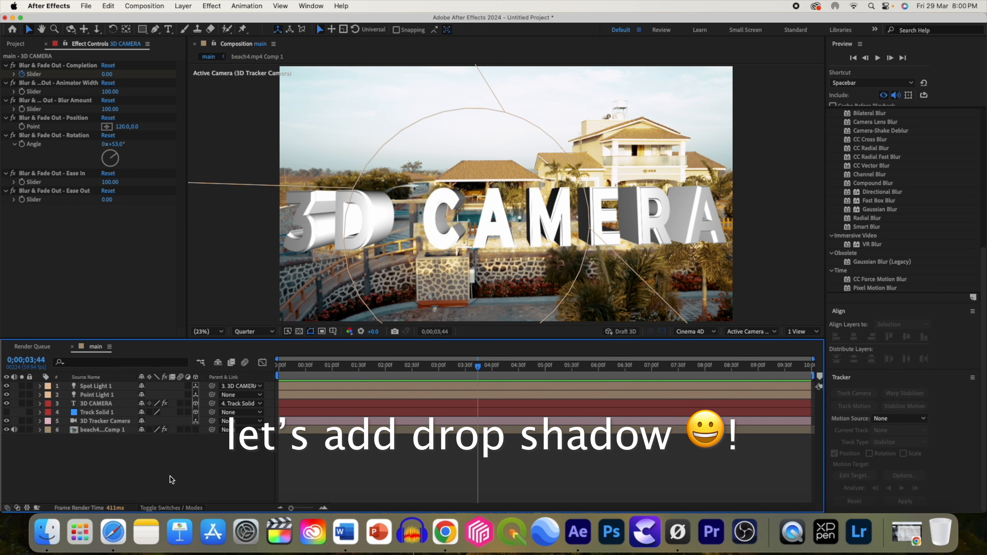
- Pre-compose all six layers of the main composition into Pre-comp 1, moving all attributes into it
{"action": "left_click", "coordinate": [91, 430]}
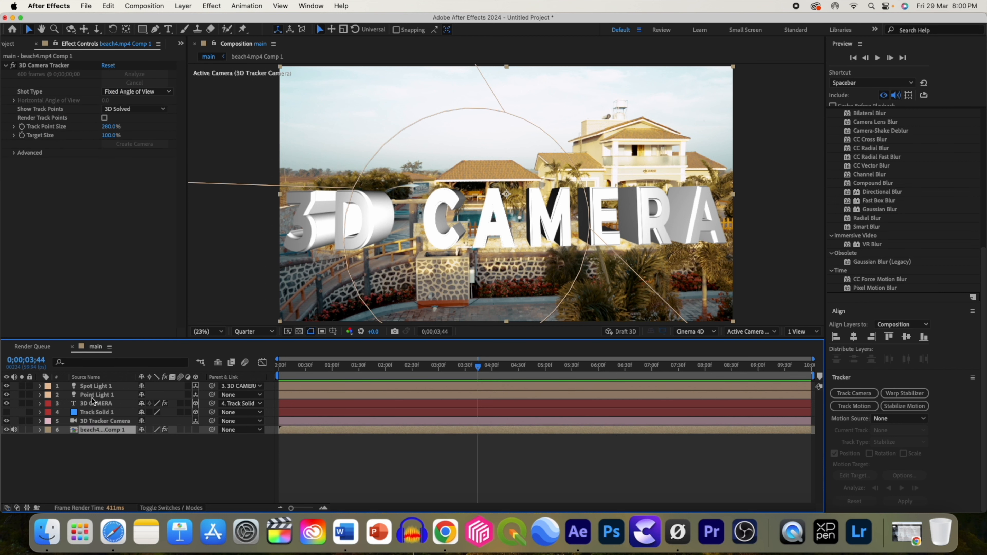
{"action": "left_click", "coordinate": [93, 389], "text": "shift"}
{"action": "right_click", "coordinate": [94, 387]}
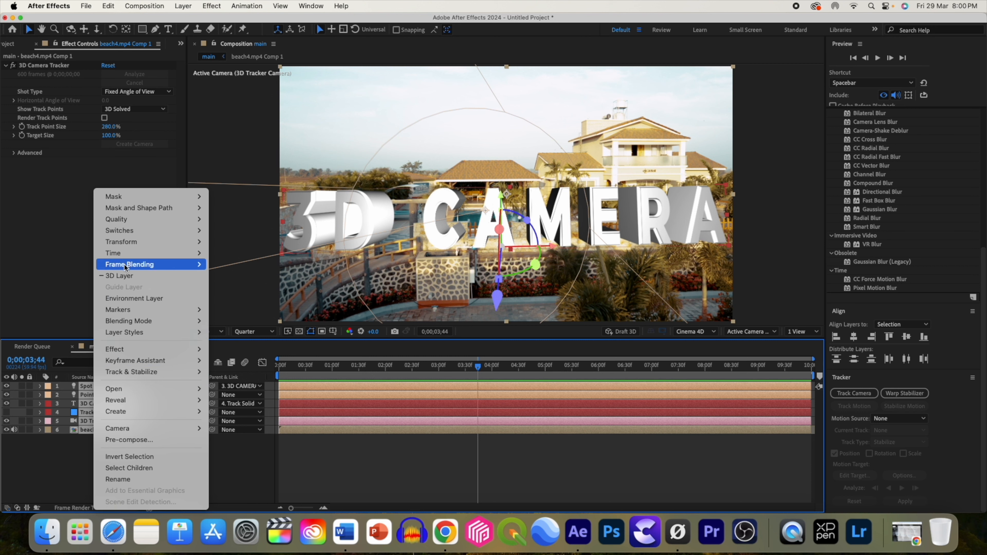
{"action": "left_click", "coordinate": [129, 440]}
{"action": "left_click", "coordinate": [574, 332]}
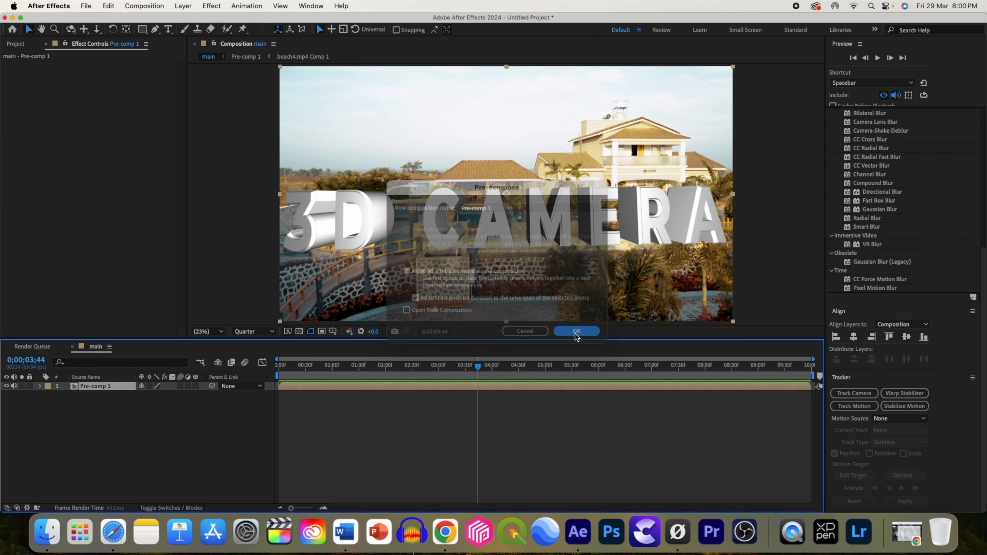
{"action": "left_click", "coordinate": [216, 433]}
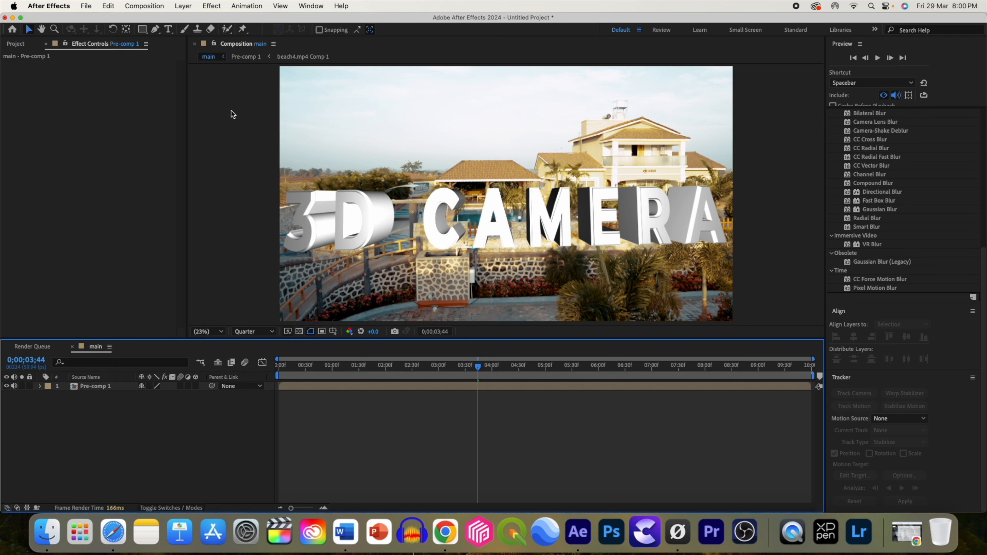
- Change the main composition's 3D renderer to Classic 3D
{"action": "left_click", "coordinate": [159, 11]}
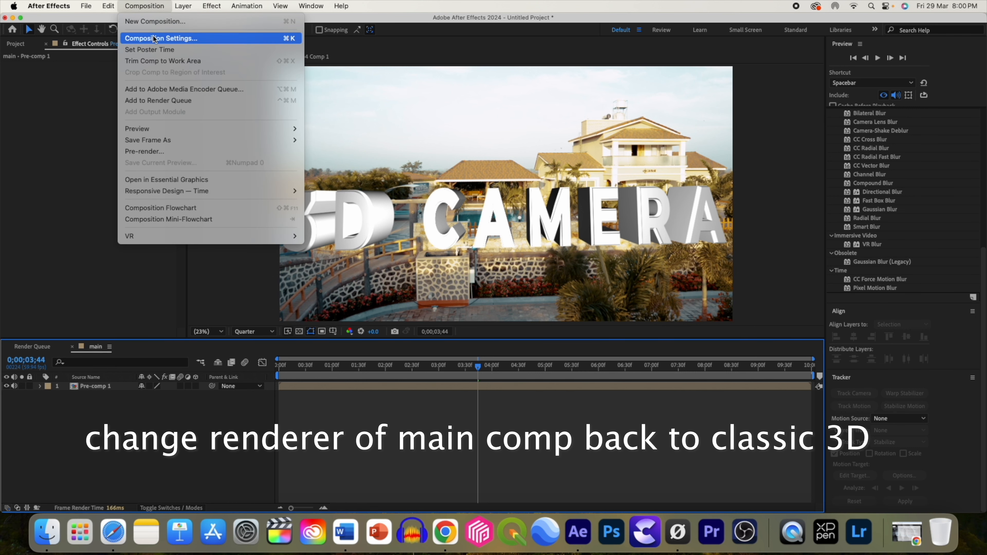
{"action": "left_click", "coordinate": [166, 37]}
{"action": "left_click", "coordinate": [604, 171]}
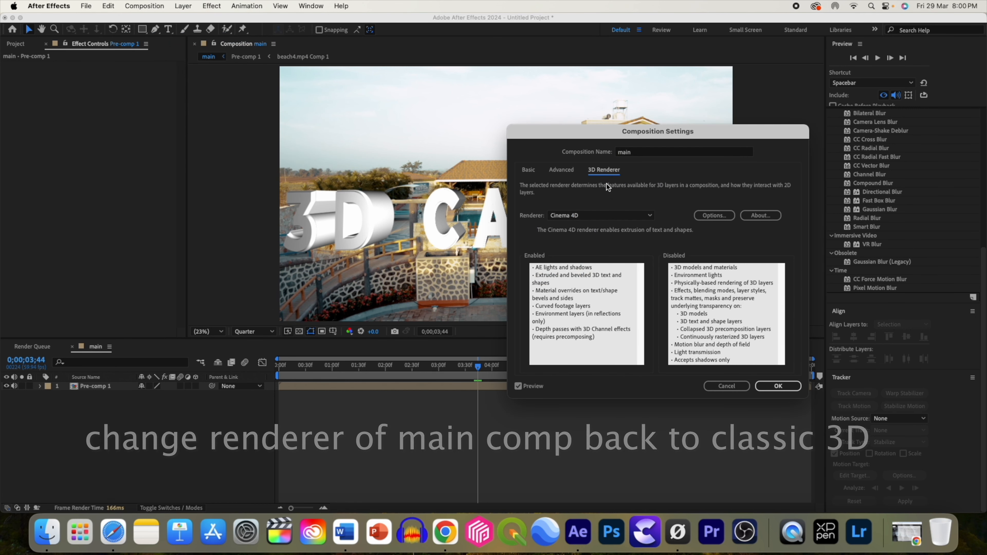
{"action": "left_click", "coordinate": [607, 215]}
{"action": "left_click", "coordinate": [593, 228]}
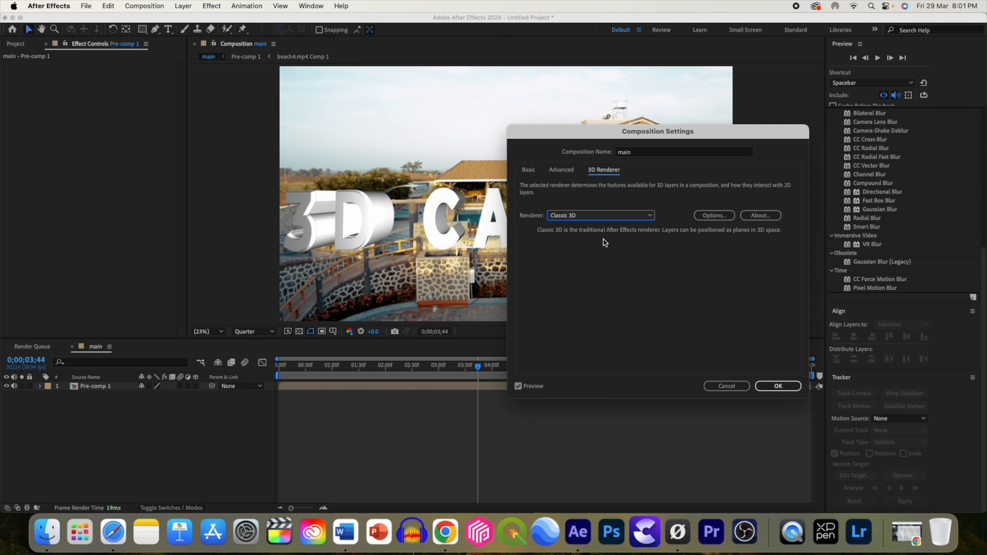
{"action": "left_click", "coordinate": [775, 385]}
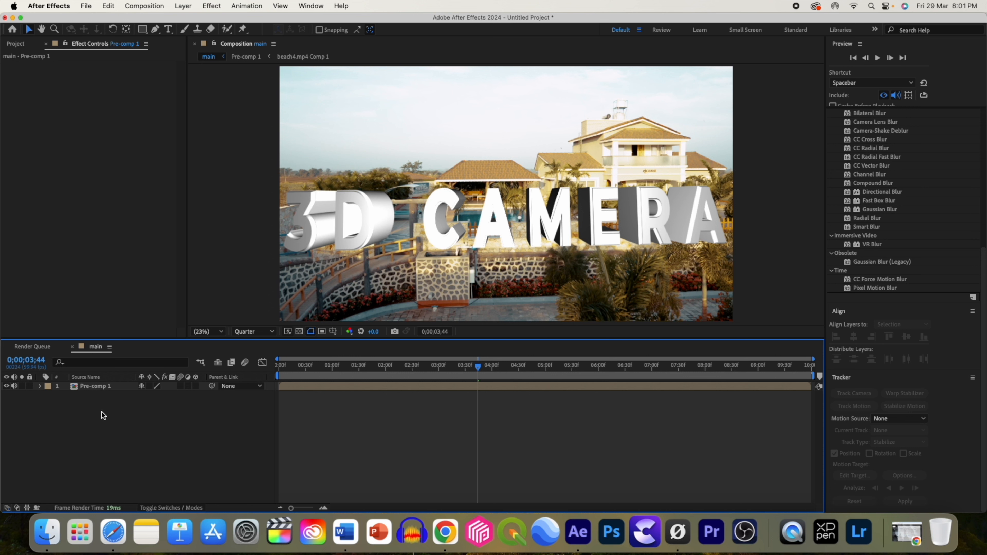
- Open Pre-comp 1 and select its 3D CAMERA text layer
{"action": "double_click", "coordinate": [90, 387]}
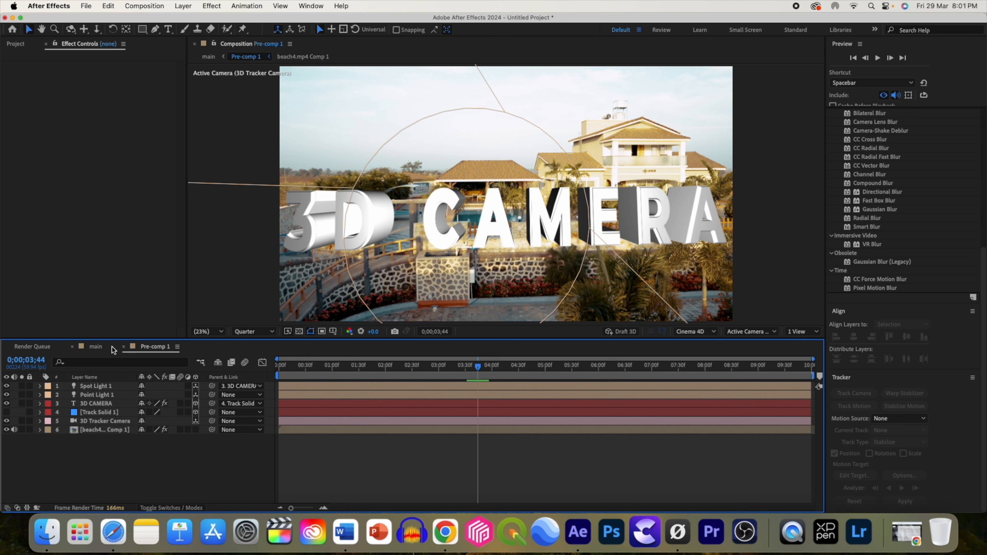
{"action": "left_click", "coordinate": [95, 346]}
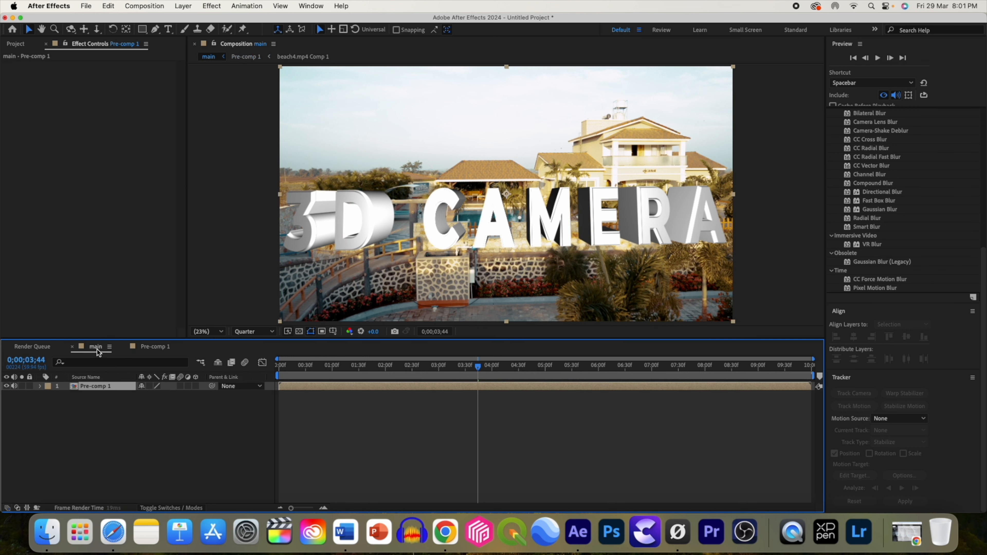
{"action": "left_click", "coordinate": [155, 346]}
{"action": "left_click", "coordinate": [96, 400]}
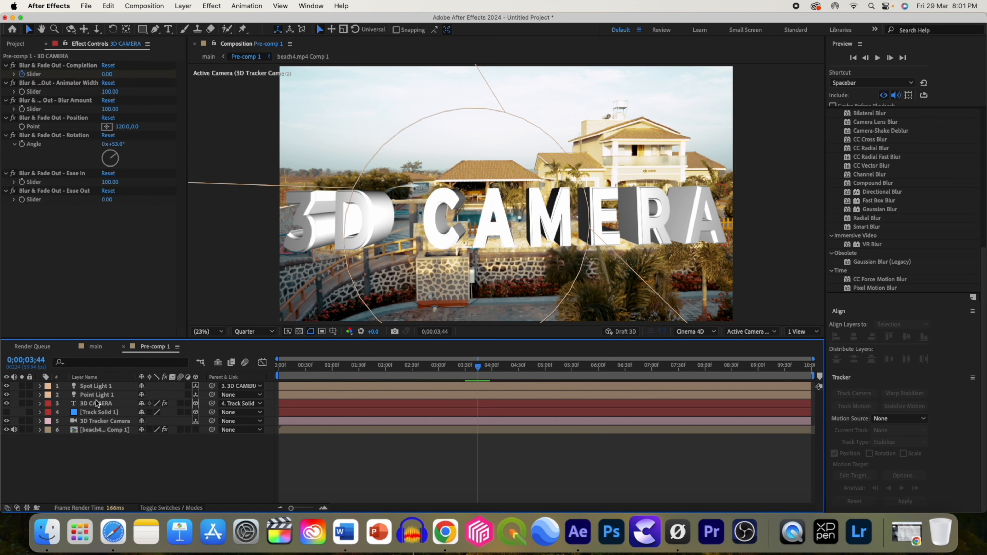
{"action": "left_click", "coordinate": [96, 402]}
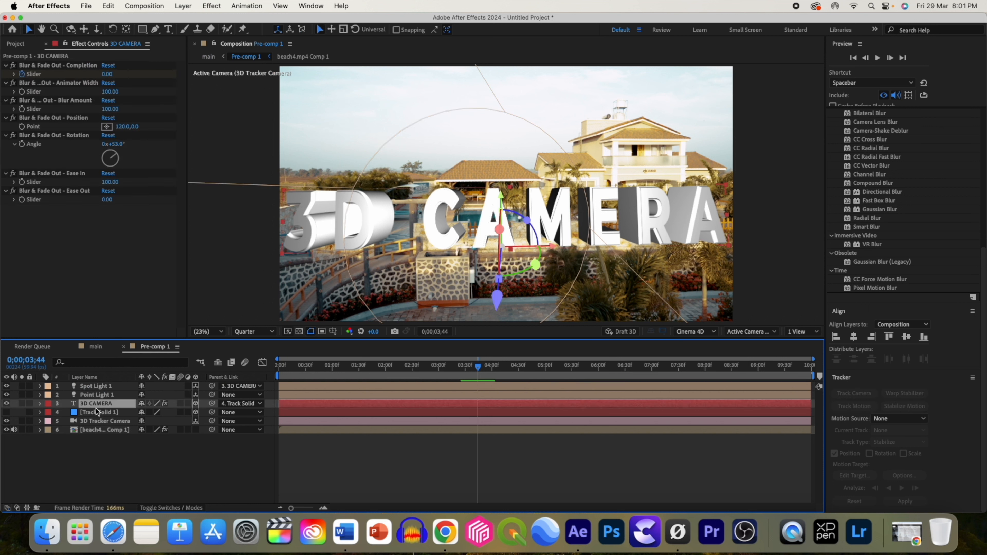